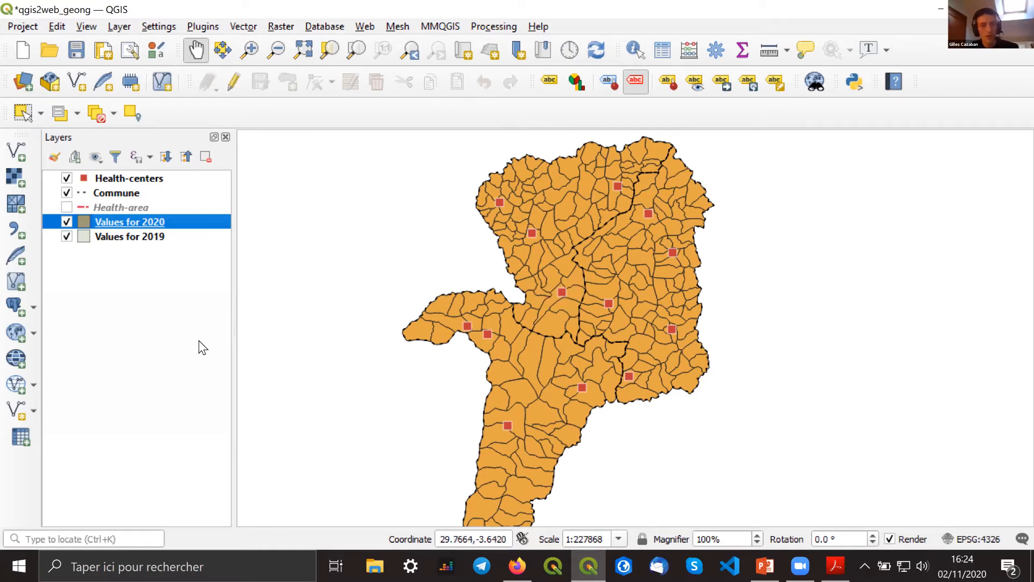
# Show the Health-area layer and examine the attribute table of the Values for 2020 layer.
pyautogui.click(67, 207)
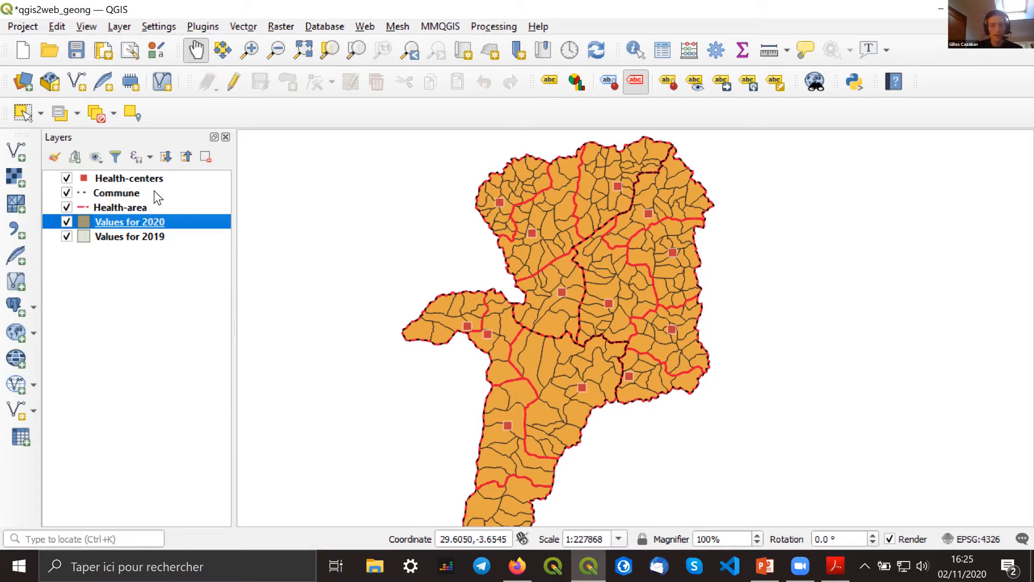
pyautogui.rightClick(117, 222)
pyautogui.click(151, 195)
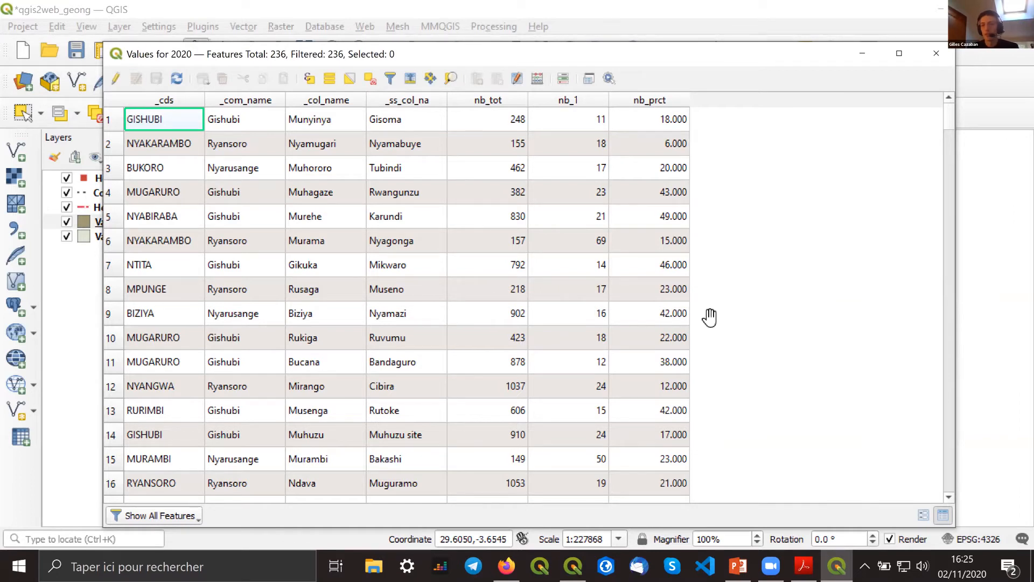
pyautogui.hotkey('alt', 'Tab')
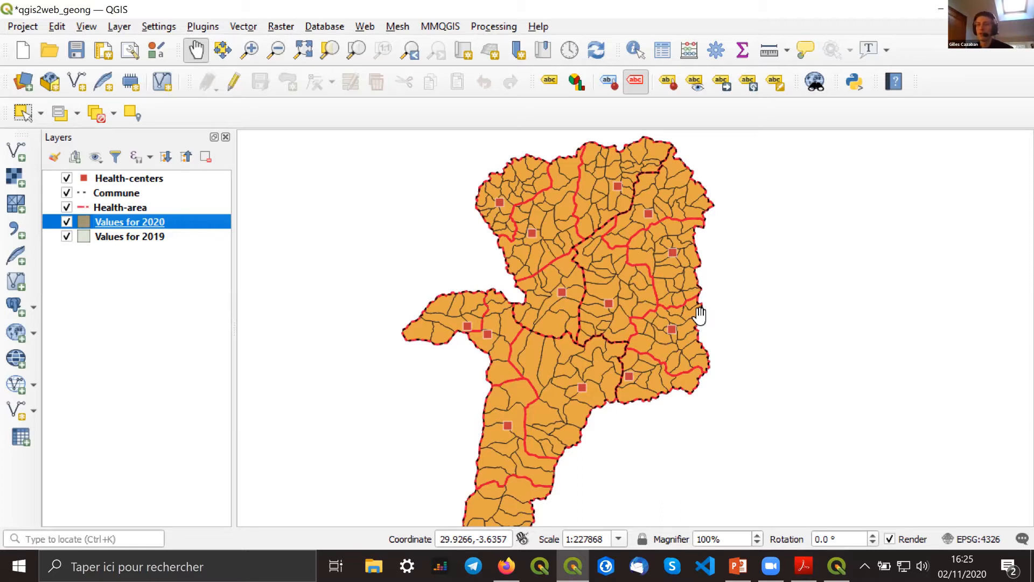
pyautogui.moveTo(699, 315); pyautogui.dragTo(697, 314)
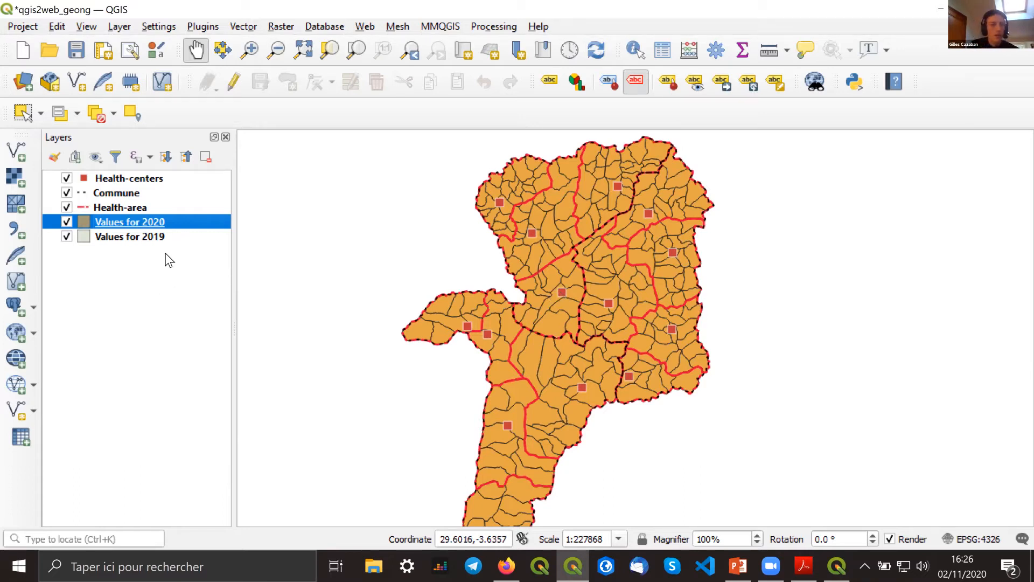
# Switch the symbology of the Values for 2020 layer to Graduated, based on the nb_prct field.
pyautogui.rightClick(159, 224)
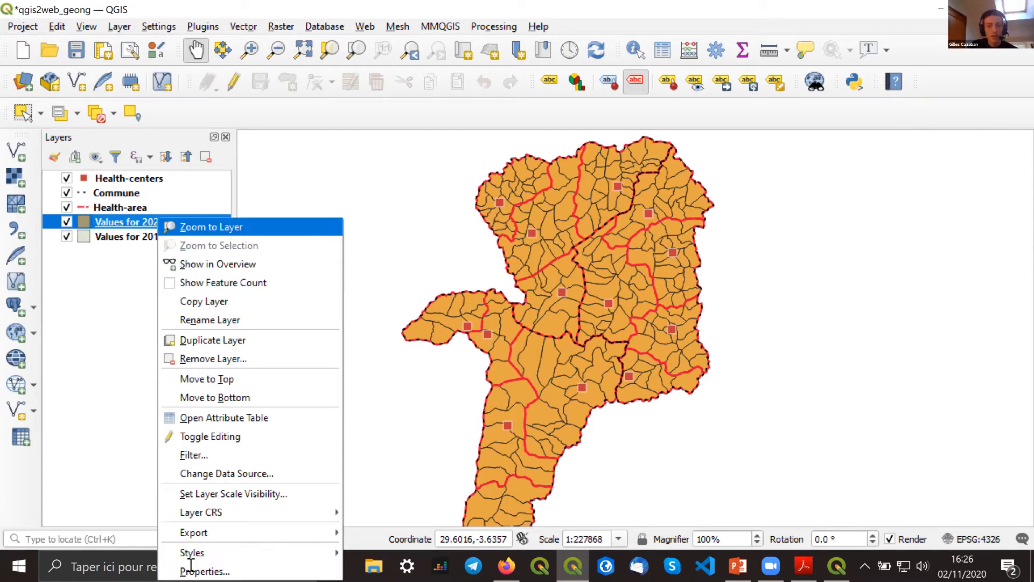
pyautogui.click(652, 339)
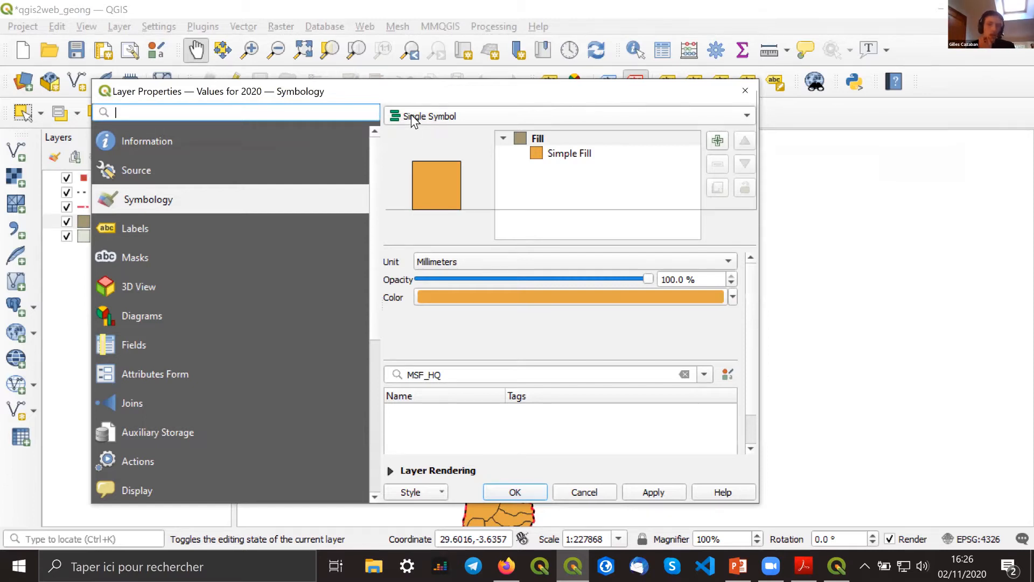
pyautogui.click(411, 115)
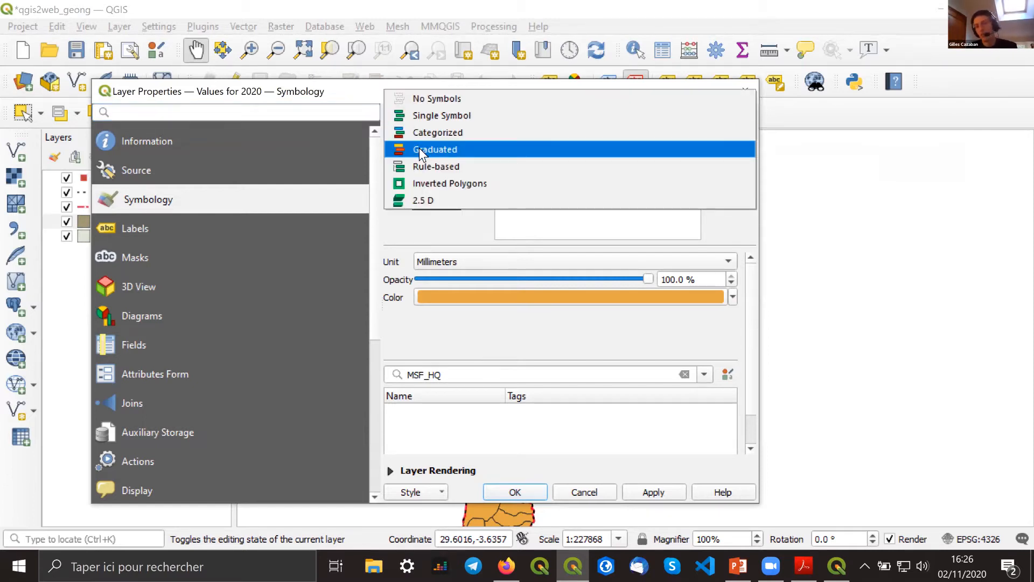
pyautogui.click(422, 148)
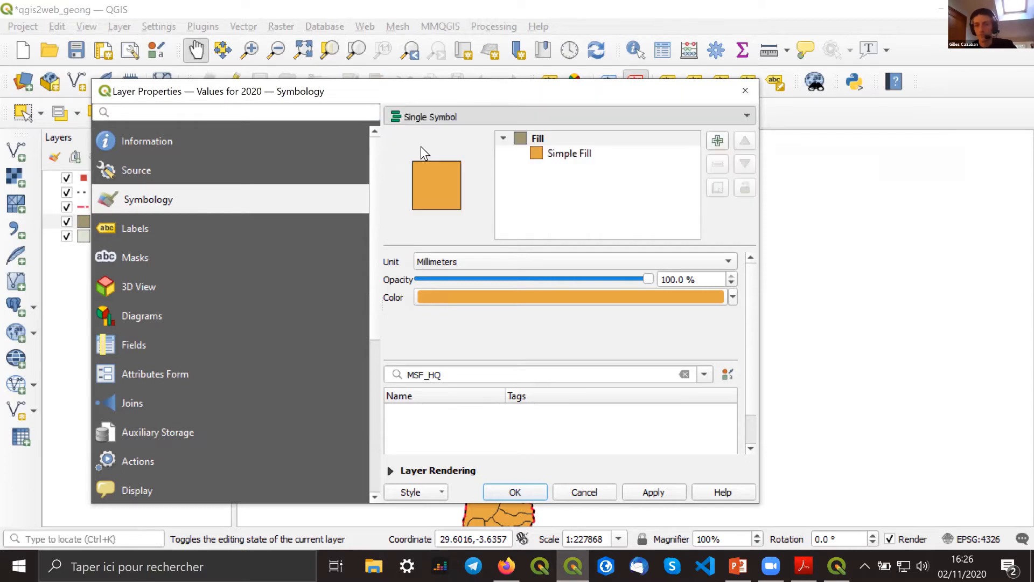
pyautogui.click(711, 139)
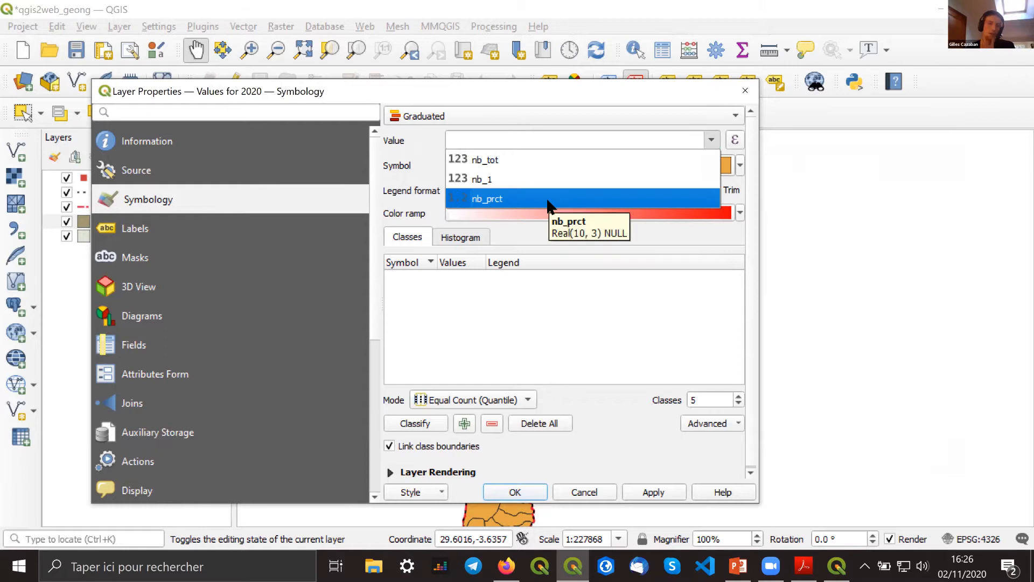
pyautogui.click(549, 199)
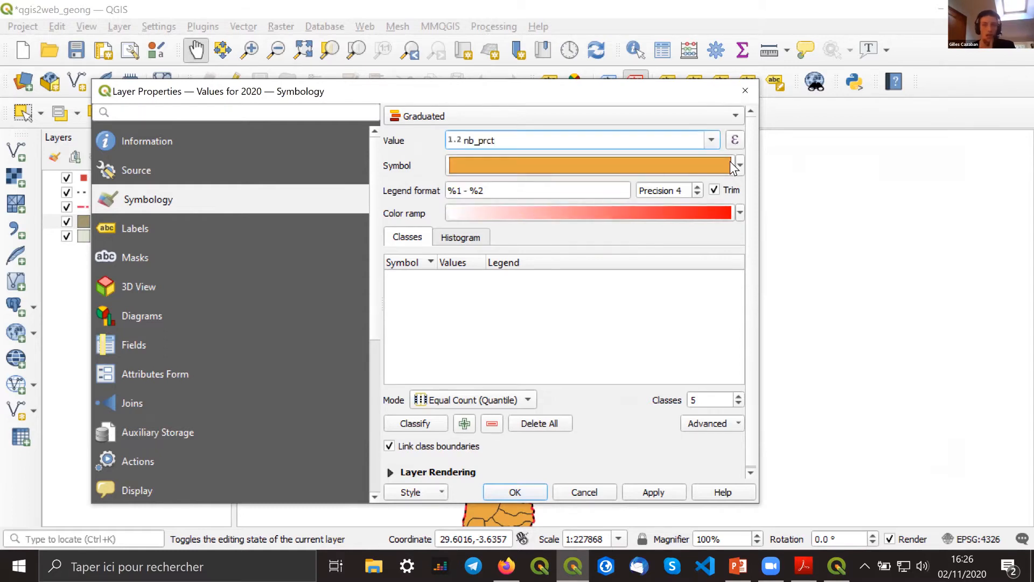
# Classify the Values for 2020 layer into 4 classes with the YlGn color ramp and apply the style.
pyautogui.click(740, 212)
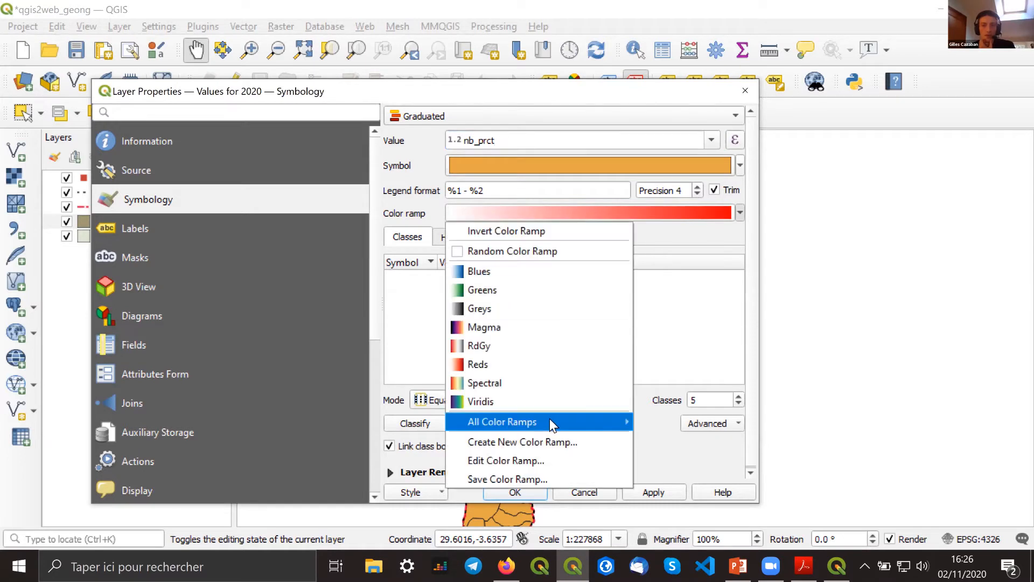
pyautogui.moveTo(562, 421)
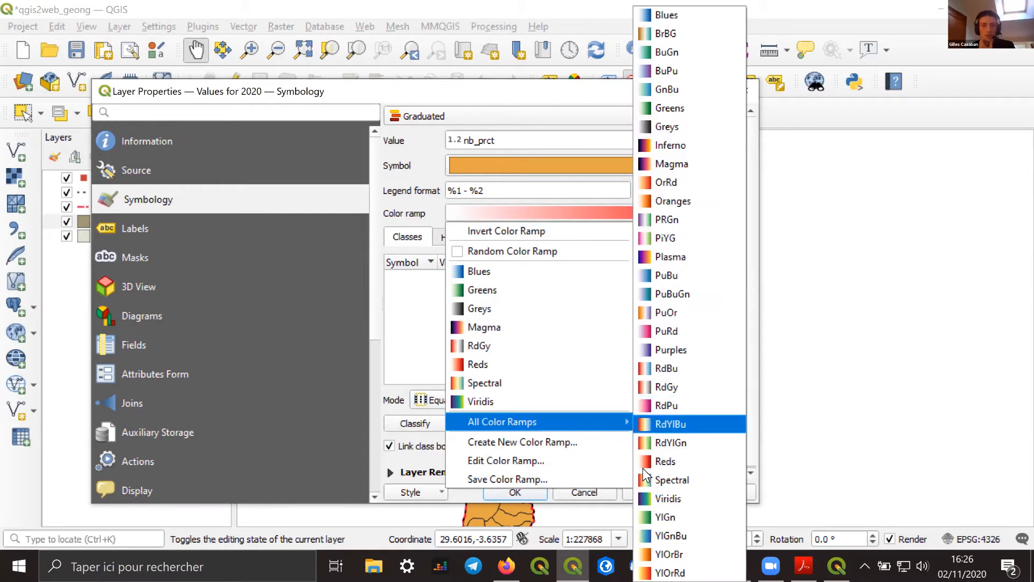
pyautogui.click(668, 509)
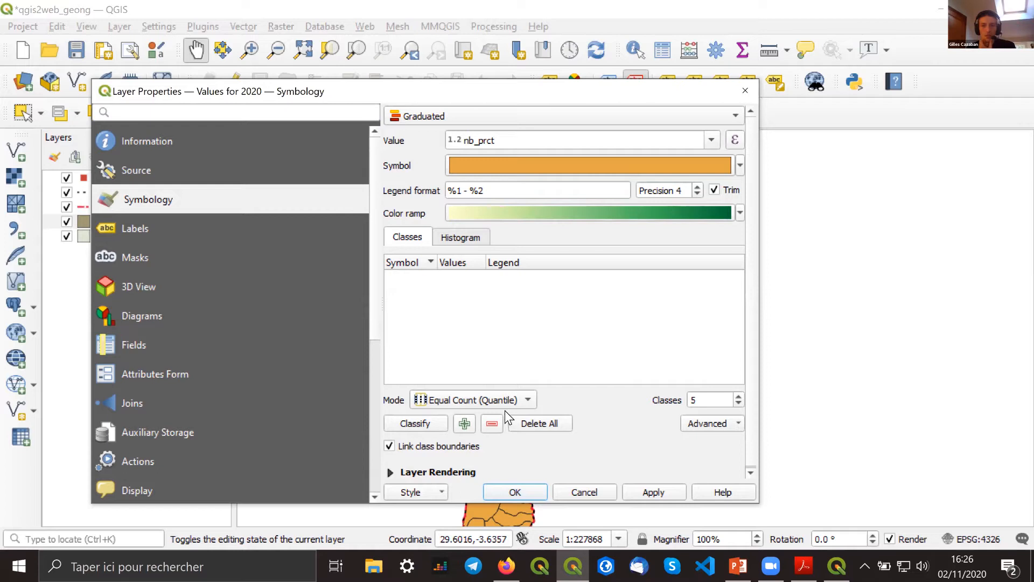
pyautogui.click(739, 403)
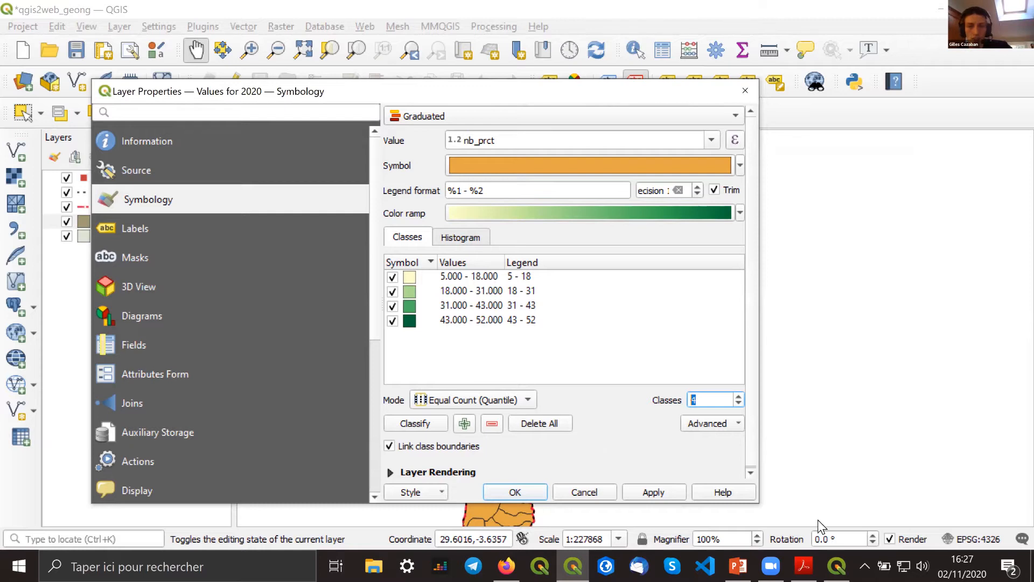
pyautogui.click(647, 496)
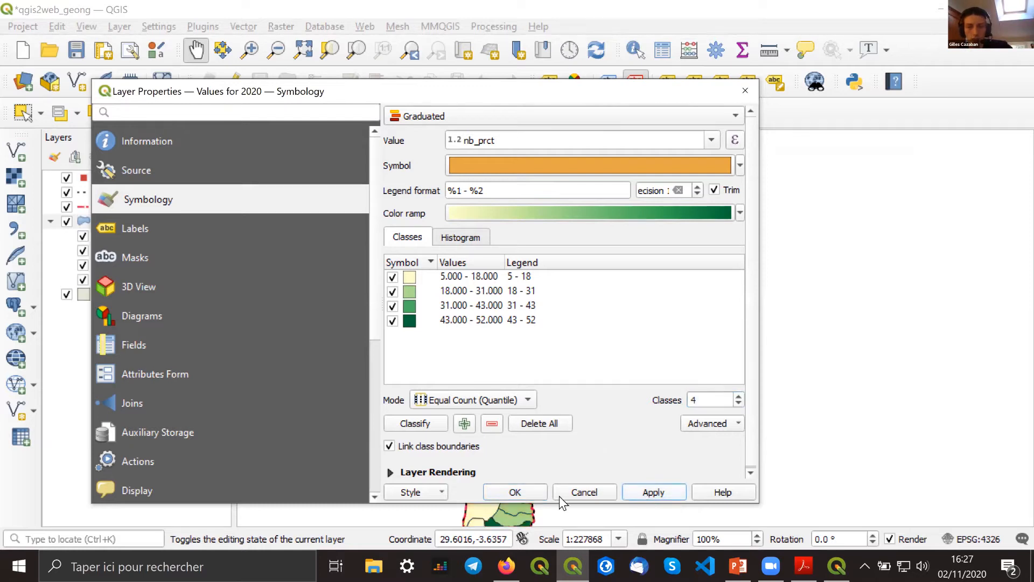
pyautogui.click(530, 494)
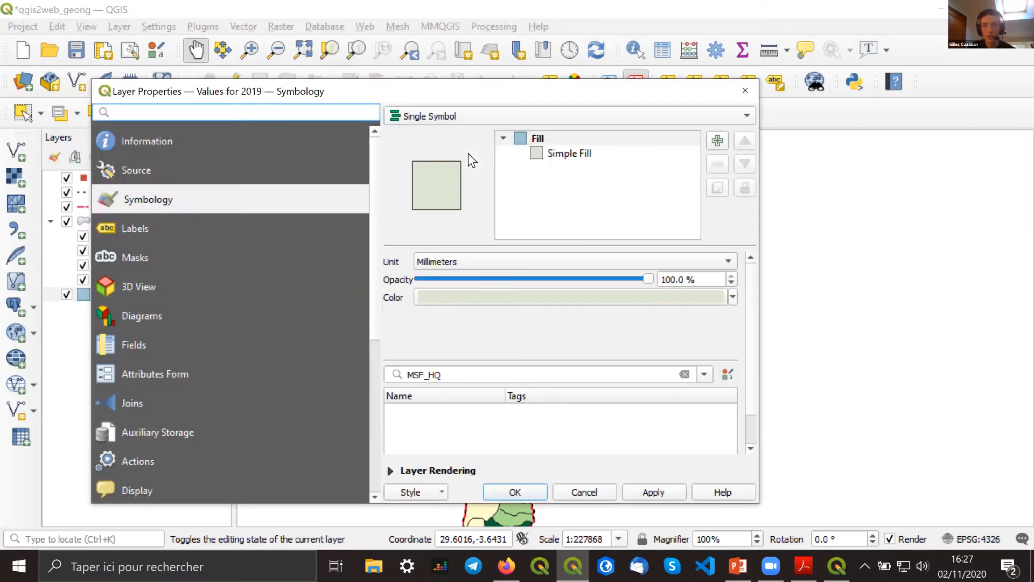
# Switch the symbology of the Values for 2019 layer to Graduated, based on the nb_prct field.
pyautogui.click(695, 115)
pyautogui.click(708, 147)
pyautogui.click(710, 141)
pyautogui.click(614, 198)
# Classify the Values for 2019 layer into 4 classes with the YlGn color ramp and apply the style.
pyautogui.click(739, 214)
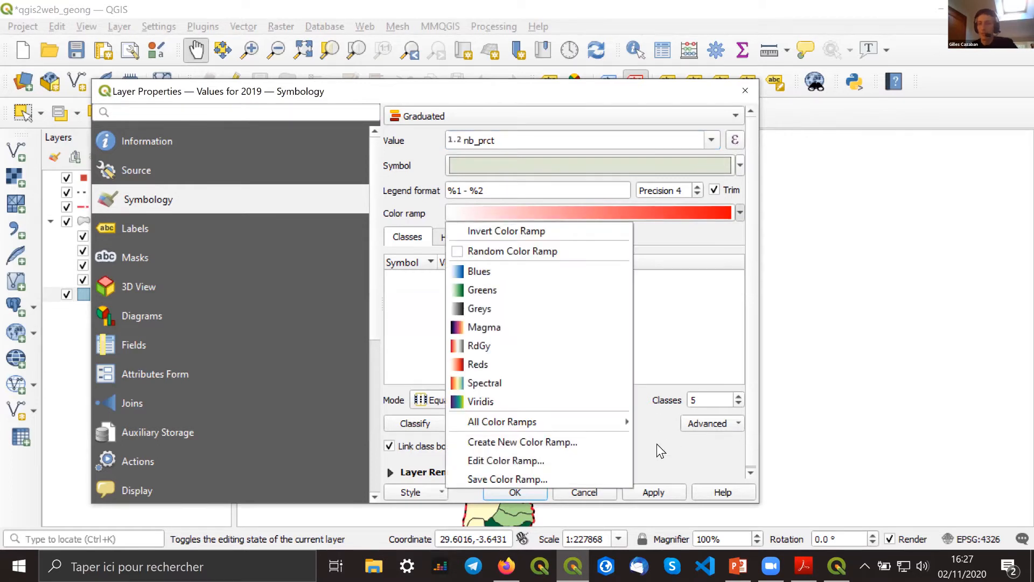
pyautogui.moveTo(607, 420)
pyautogui.click(663, 517)
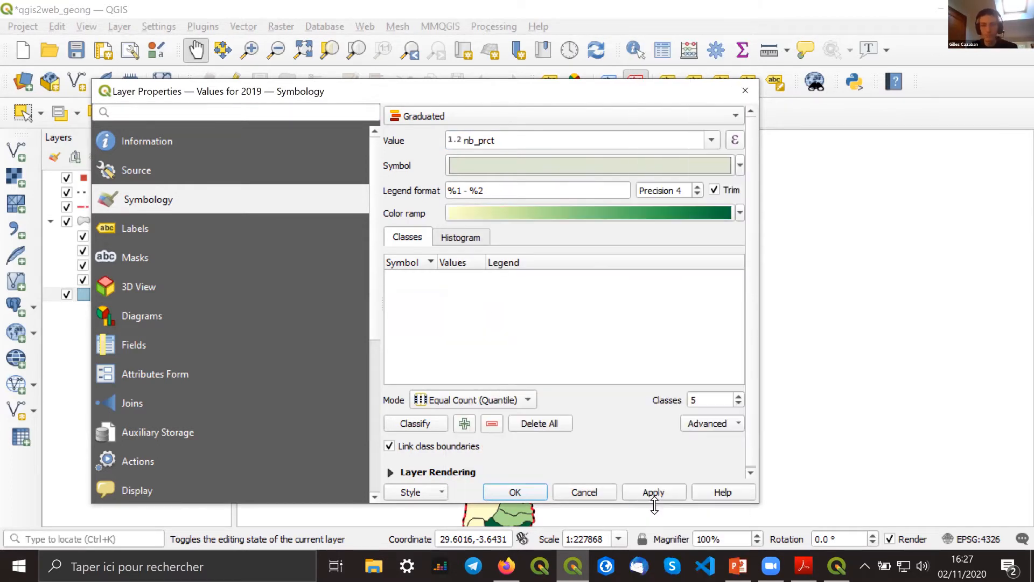
pyautogui.click(739, 408)
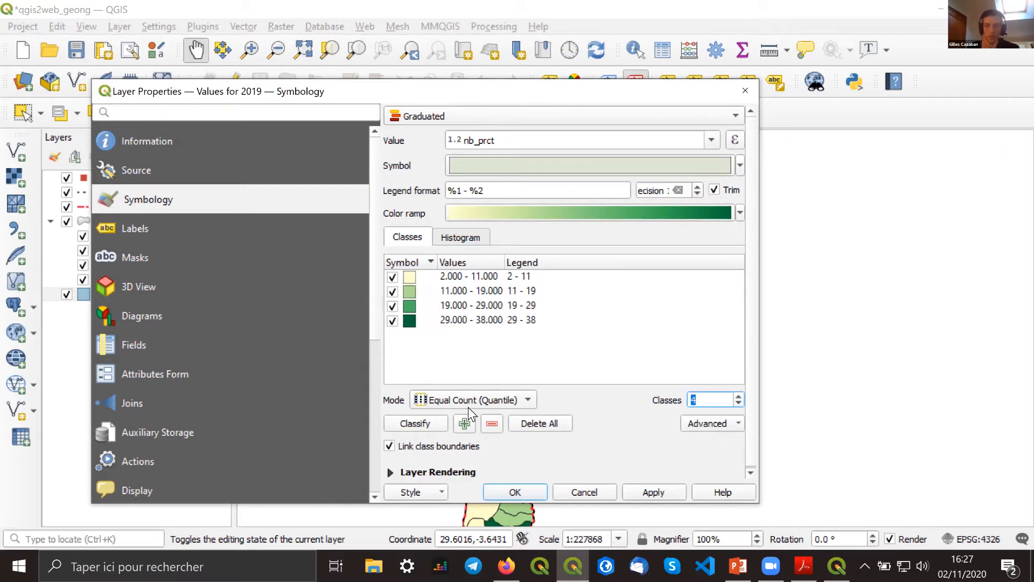
pyautogui.click(670, 493)
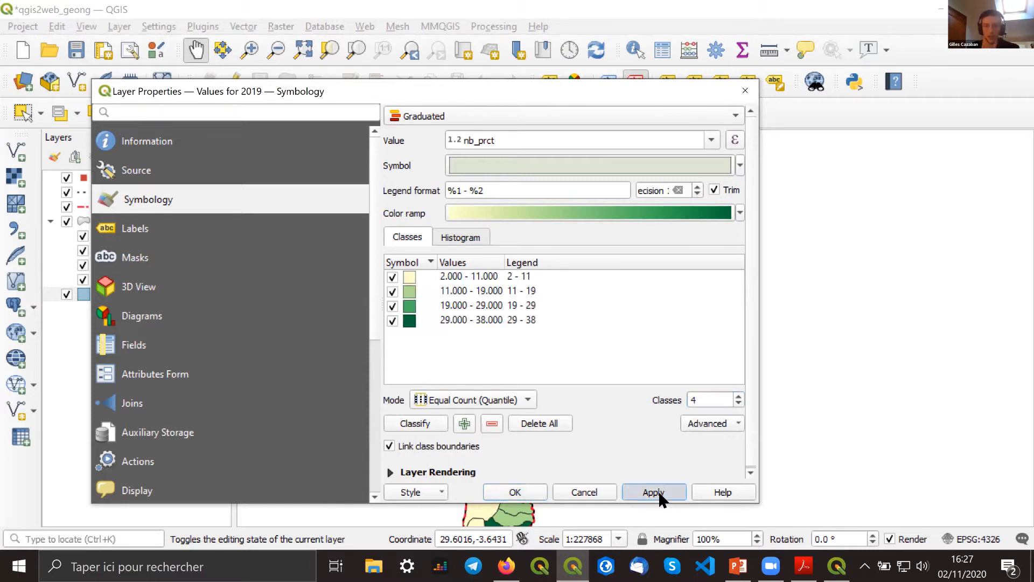
pyautogui.click(516, 493)
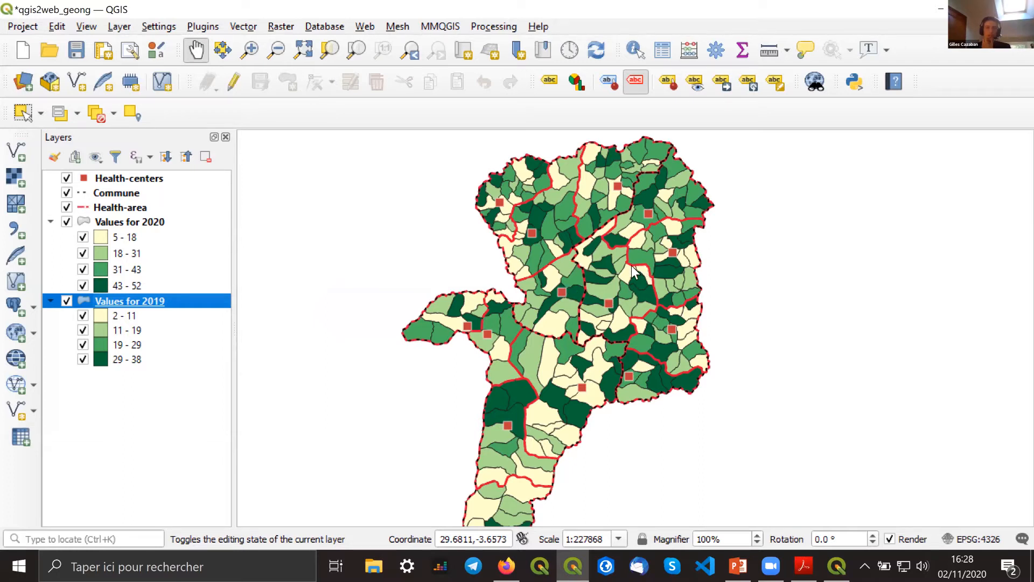
# In the Values for 2020 symbology, set the upper bounds of the first and second classes to 11 and 19.
pyautogui.doubleClick(129, 222)
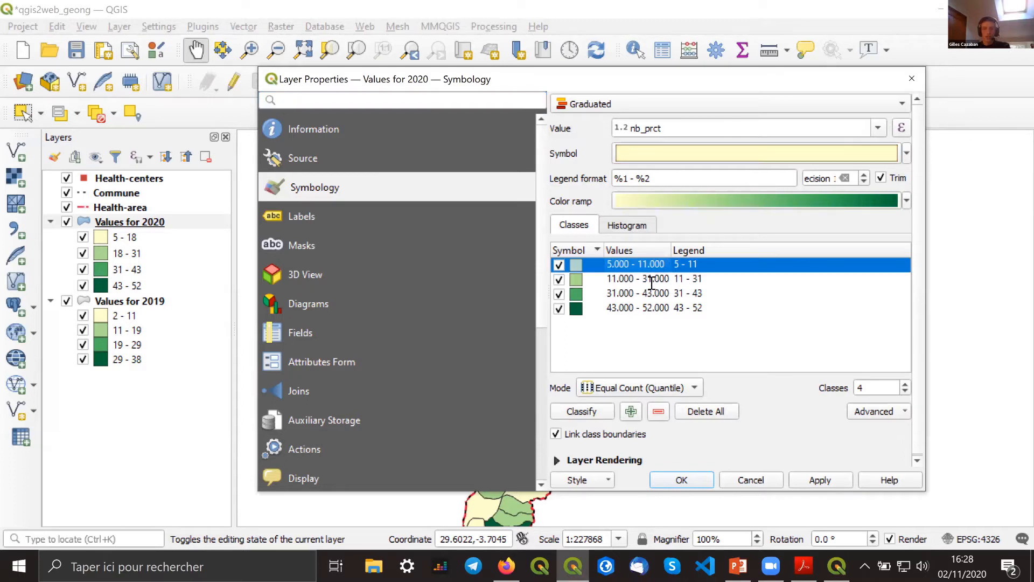
pyautogui.click(620, 280)
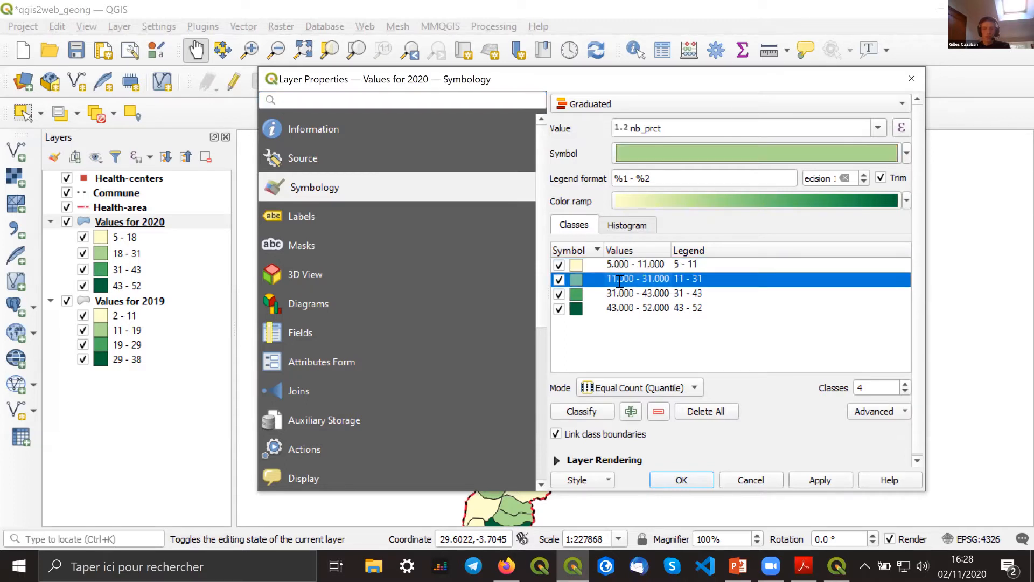
pyautogui.doubleClick(619, 280)
pyautogui.press('Tab')
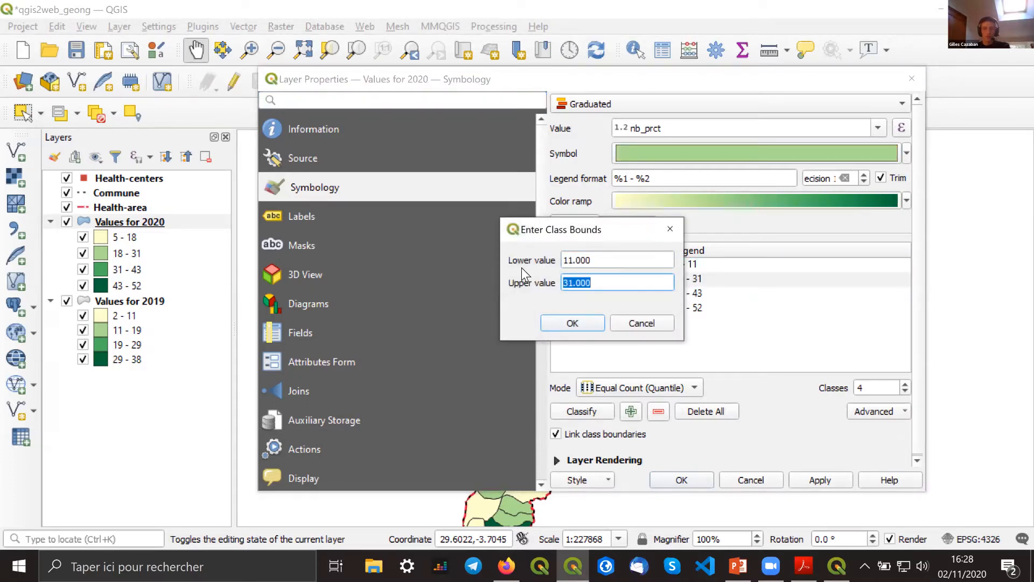
pyautogui.write('19')
pyautogui.press('Return')
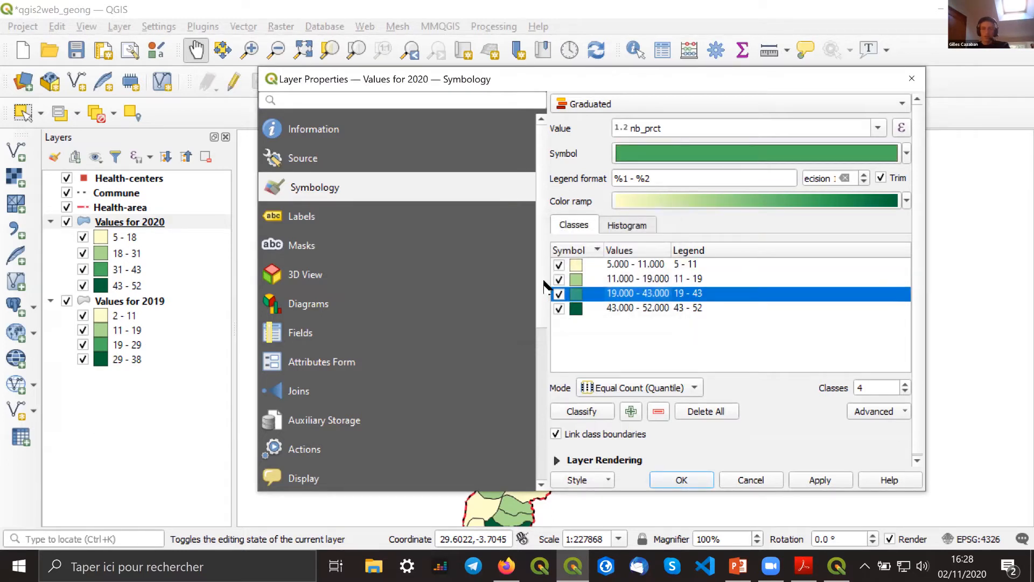
# Set the upper bounds of the third and fourth Values for 2020 classes to 29 and 38, and apply the style.
pyautogui.doubleClick(638, 293)
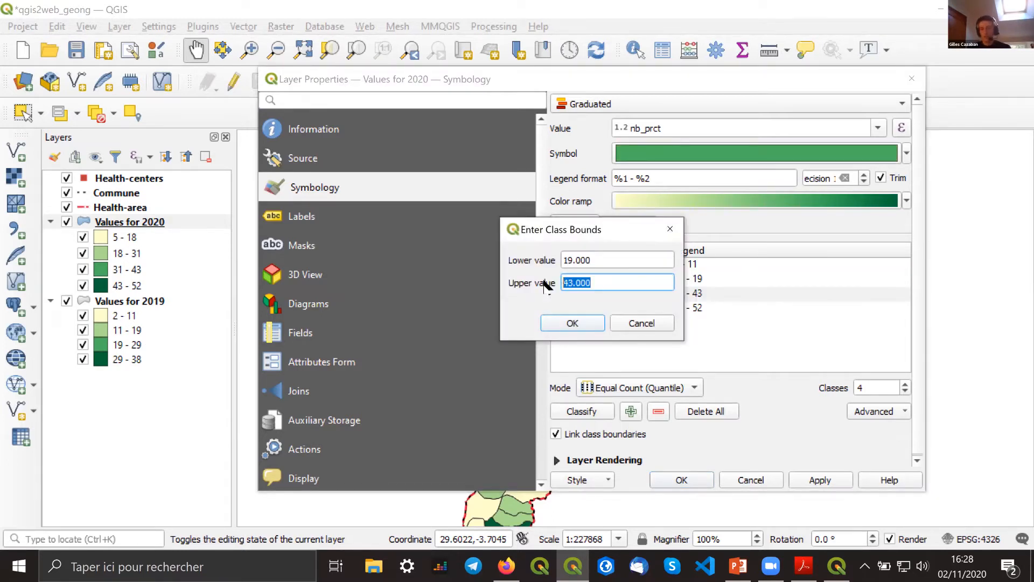
pyautogui.write('29')
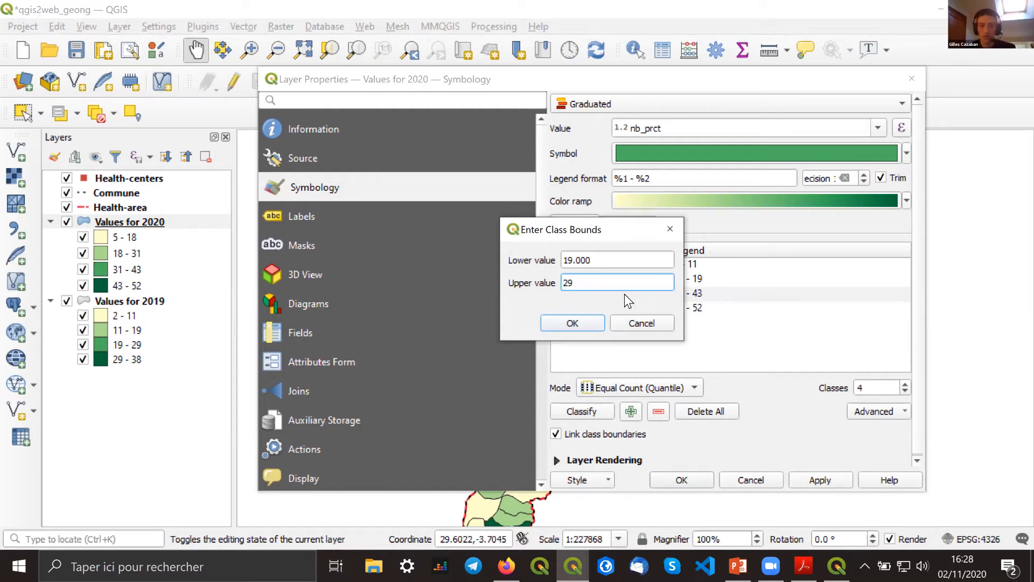
pyautogui.press('Return')
pyautogui.doubleClick(653, 313)
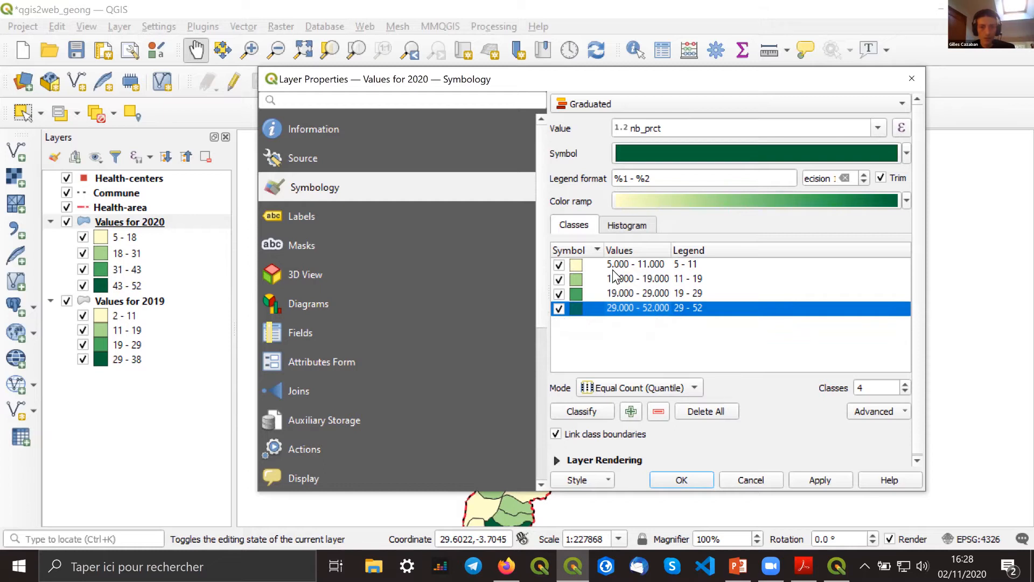
pyautogui.press('Tab')
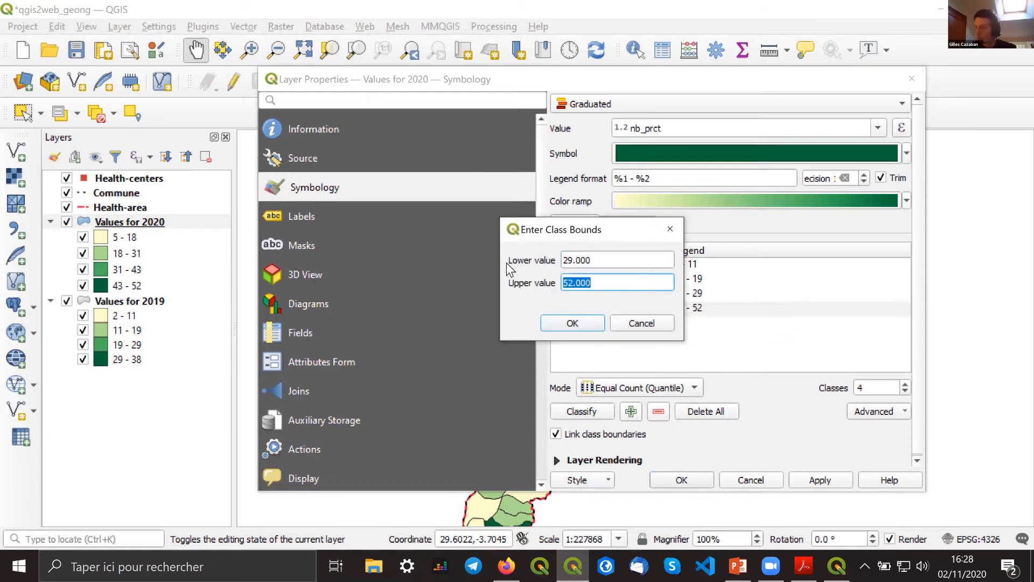
pyautogui.write('38')
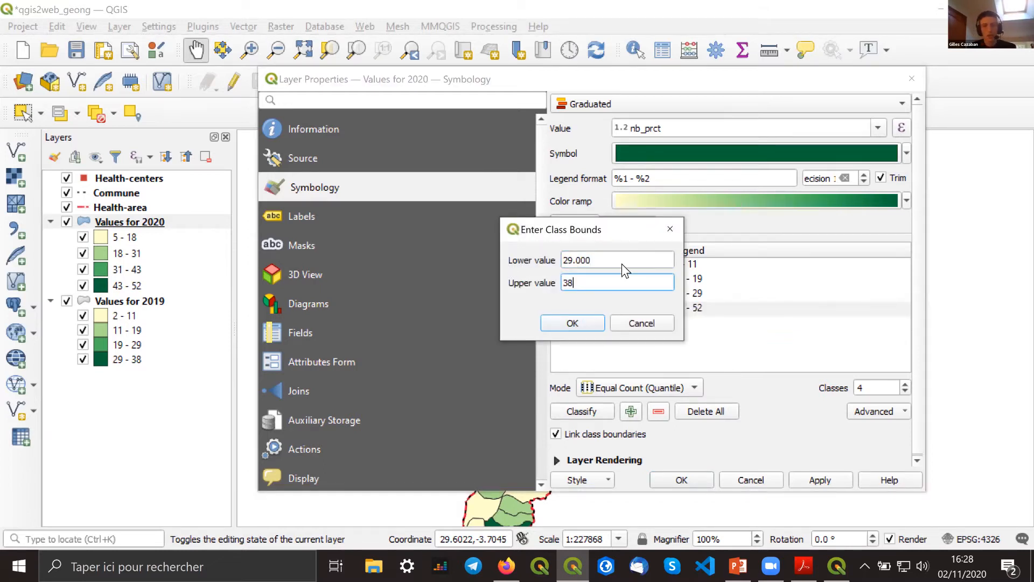
pyautogui.press('Return')
pyautogui.click(808, 477)
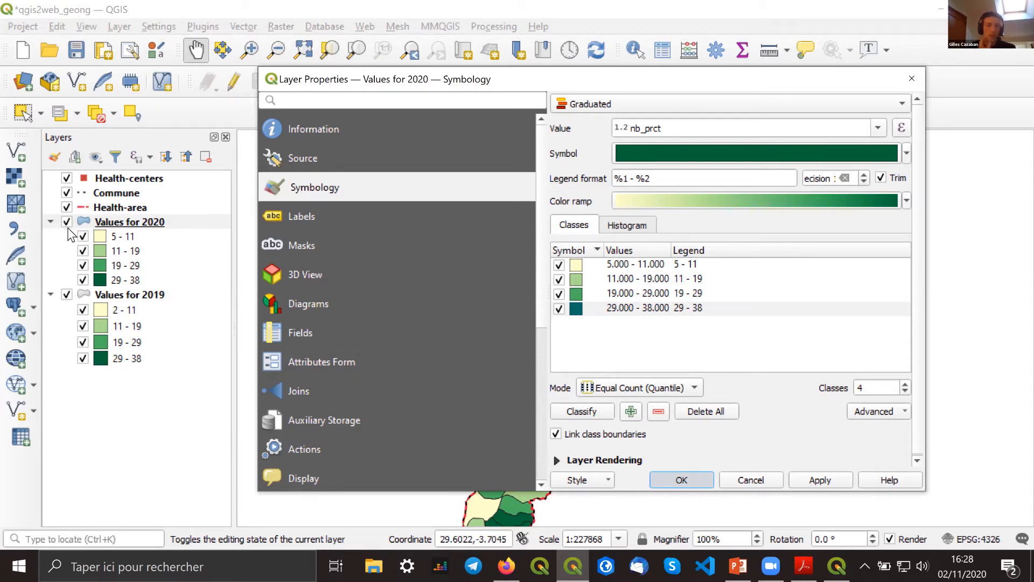
pyautogui.press('Escape')
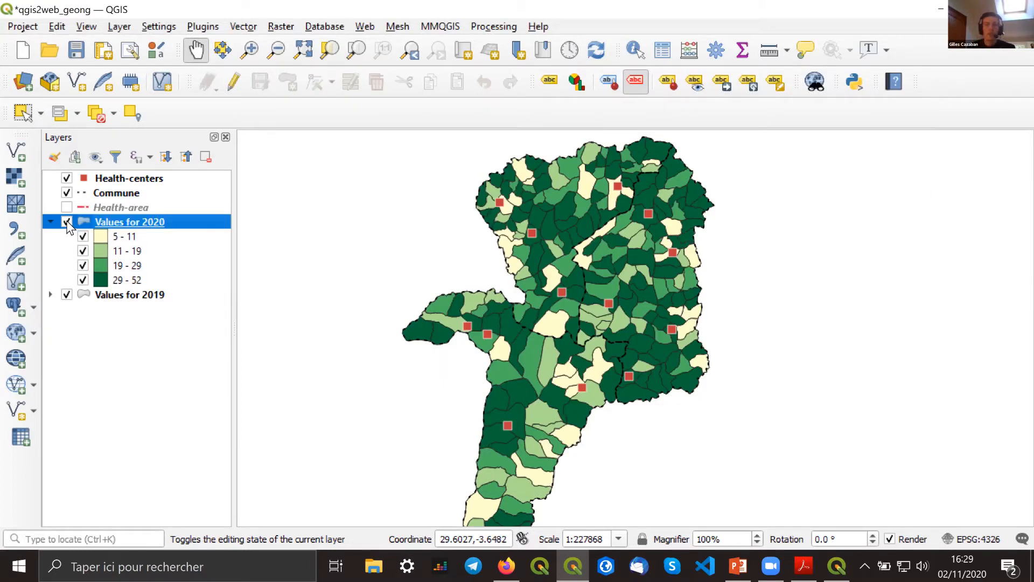
# Toggle the Values for 2020 layer off and on to compare both years, and expand the Values for 2019 legend.
pyautogui.click(67, 222)
pyautogui.click(67, 222)
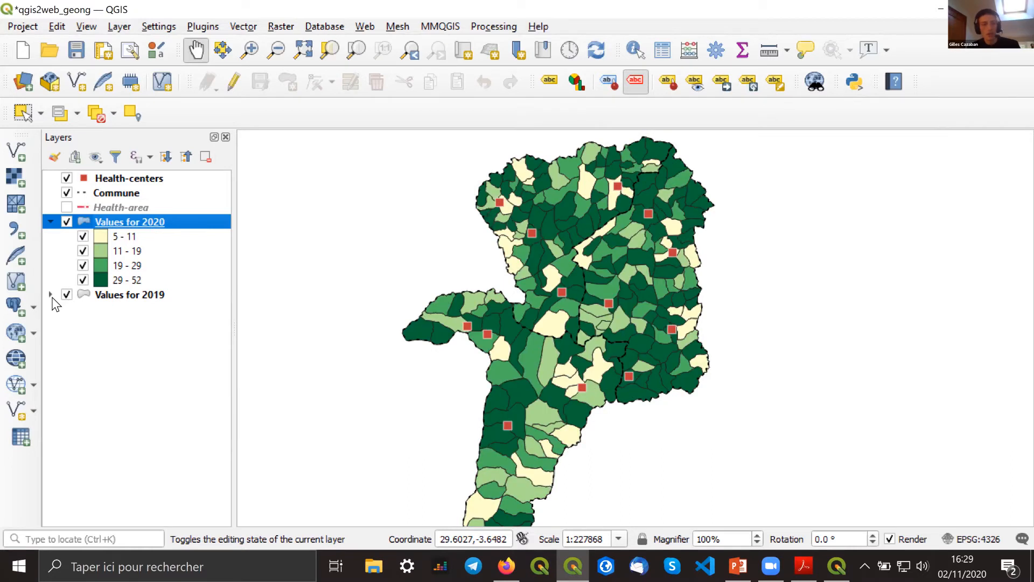
pyautogui.click(50, 294)
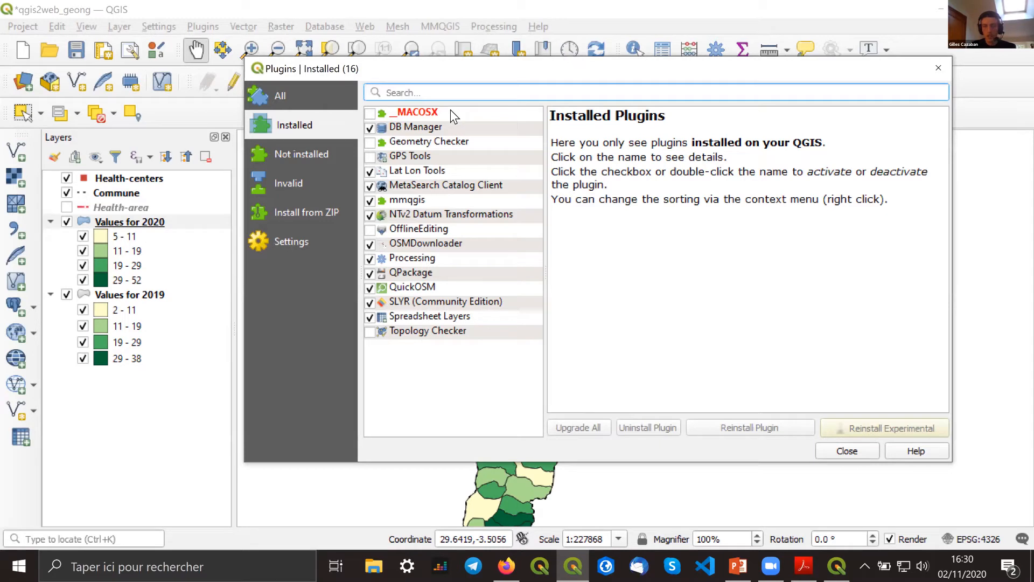
# Search the not-yet-installed plugins for "quickmap", install the QuickMapServices plugin, and close the plugin manager.
pyautogui.click(302, 154)
pyautogui.write('quickmap')
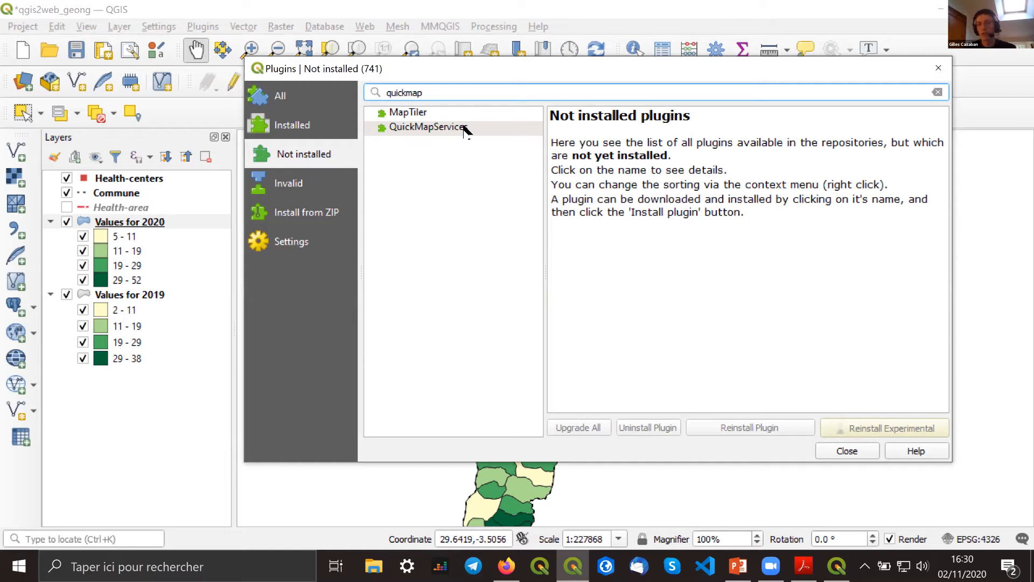
pyautogui.click(466, 129)
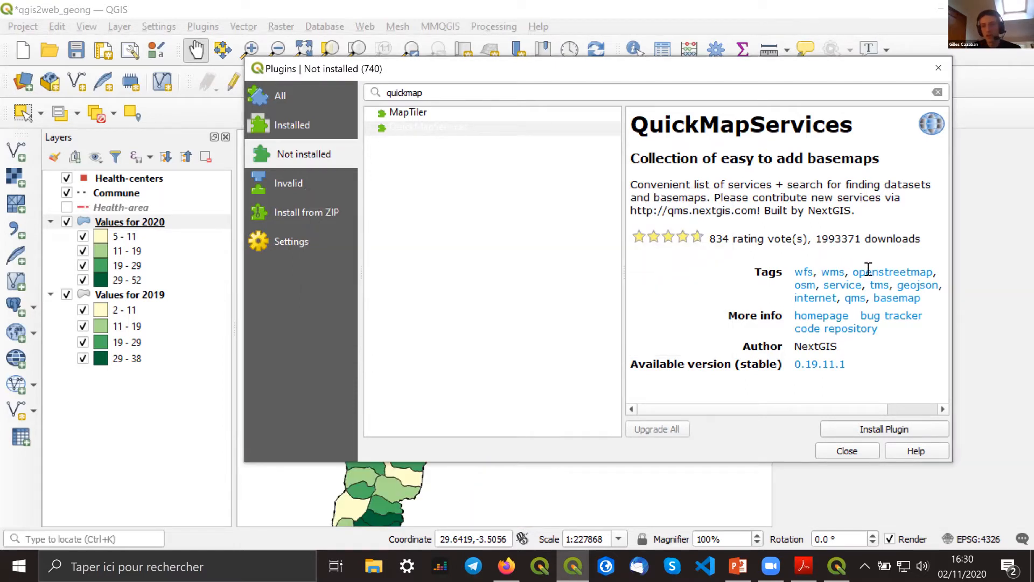
pyautogui.doubleClick(834, 270)
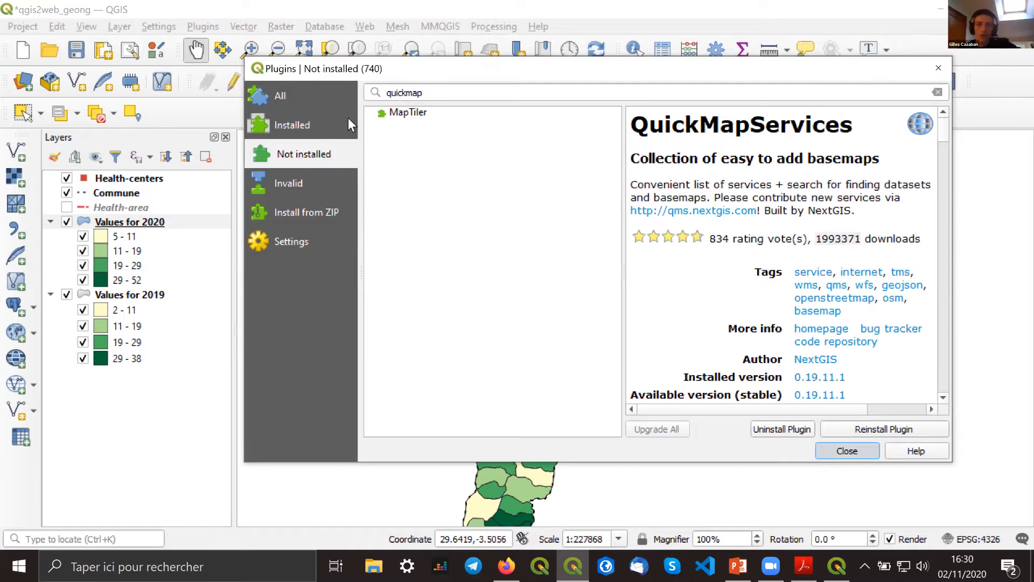
pyautogui.press('Escape')
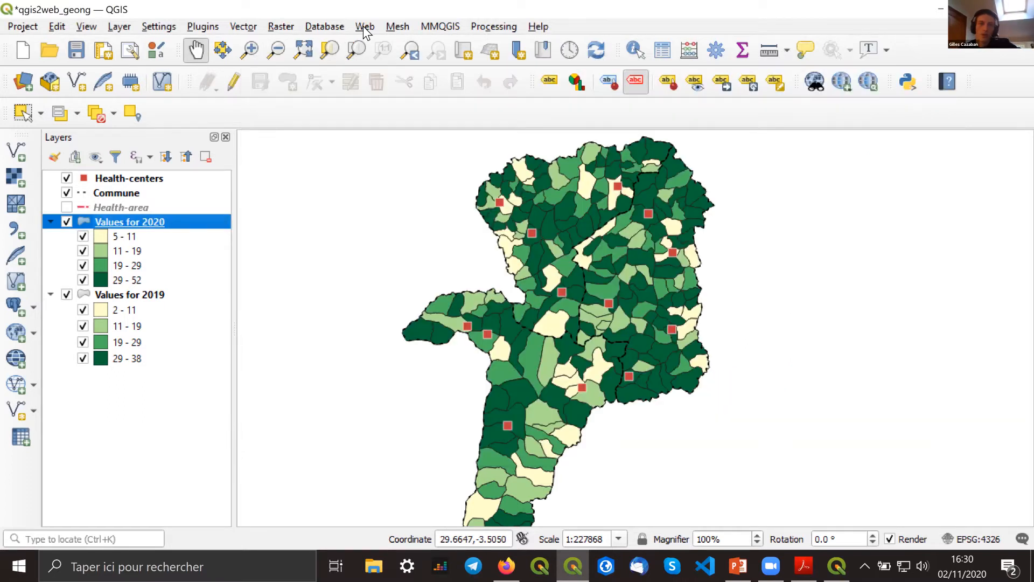
# Add the OSM Standard basemap from QuickMapServices beneath the value layers.
pyautogui.click(364, 27)
pyautogui.moveTo(454, 43)
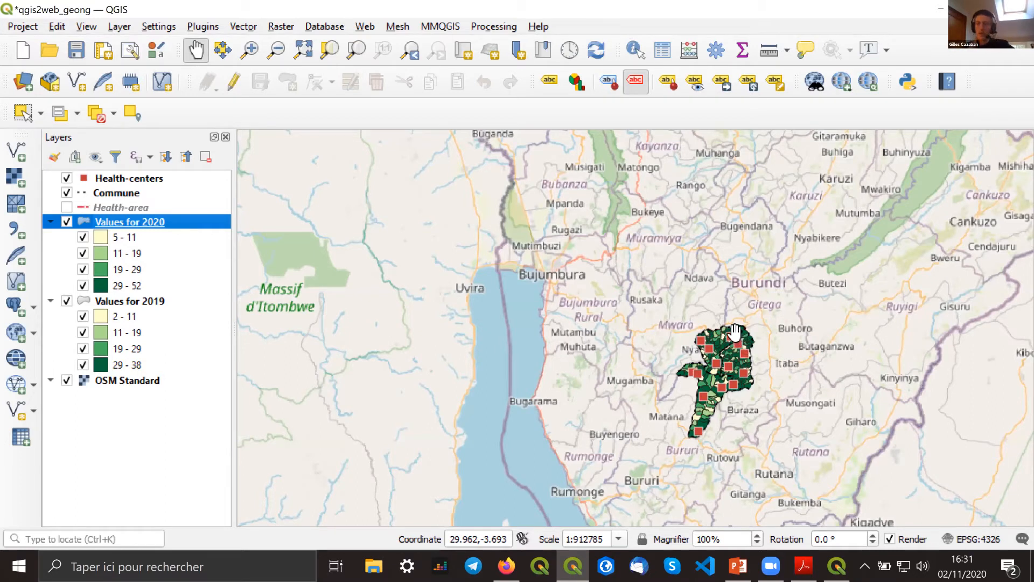
pyautogui.scroll(2, 734, 330)
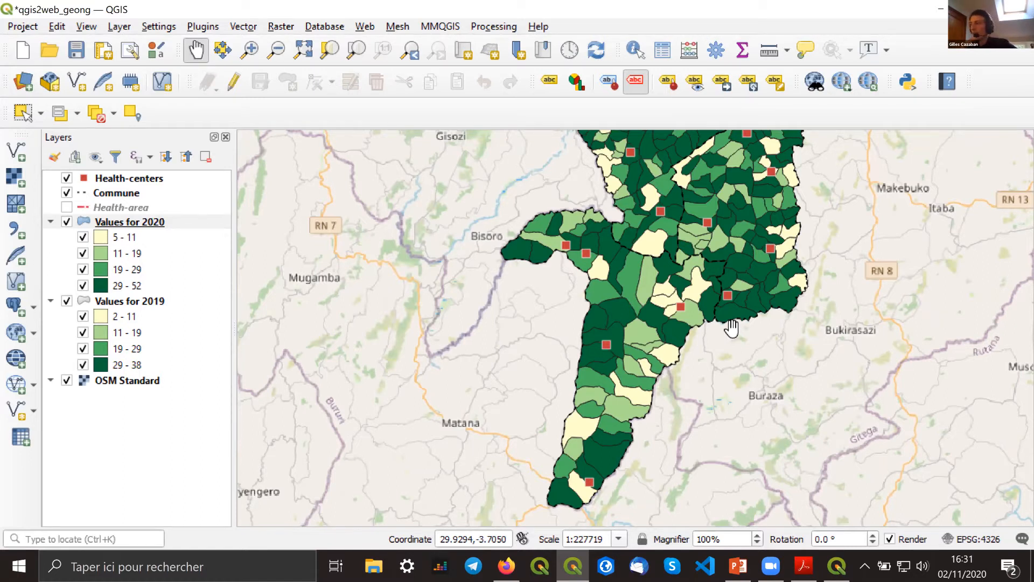
pyautogui.moveTo(796, 176); pyautogui.dragTo(730, 327)
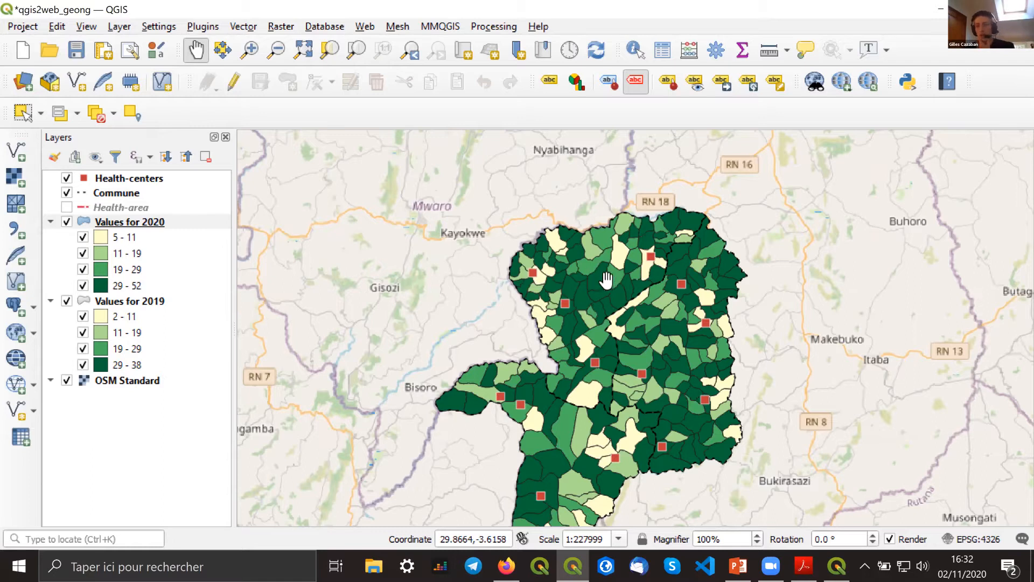
pyautogui.moveTo(619, 387); pyautogui.dragTo(610, 267)
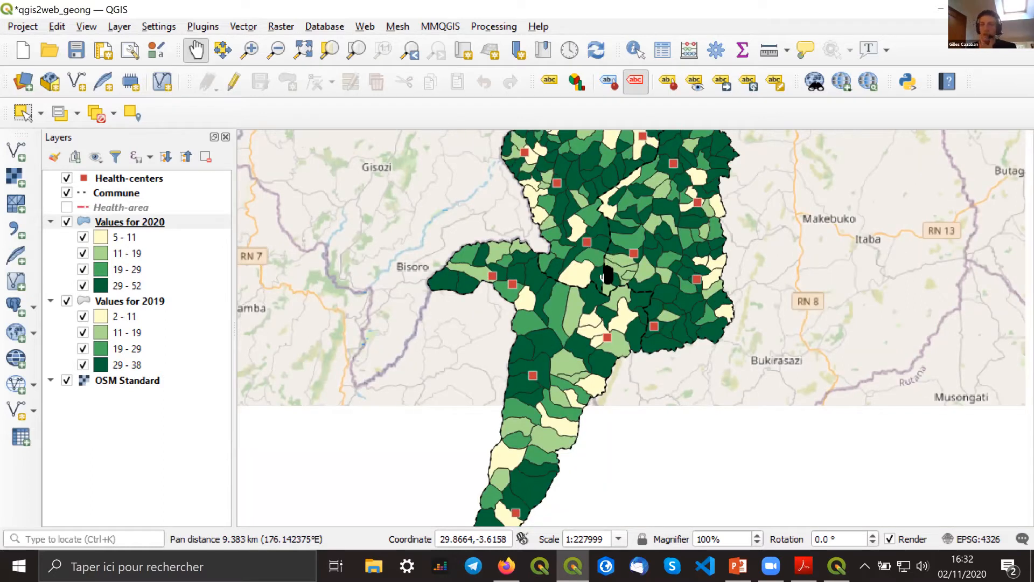
pyautogui.moveTo(602, 275); pyautogui.dragTo(603, 184)
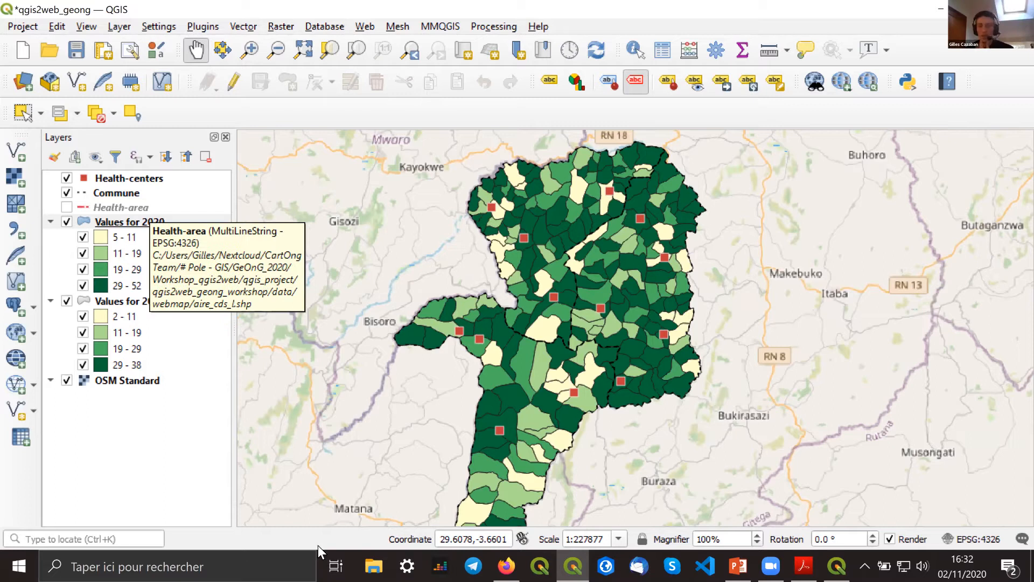
# Load the style file ss_col.qml from the webmap folder onto the Values for 2020 layer and apply it.
pyautogui.rightClick(139, 221)
pyautogui.click(187, 572)
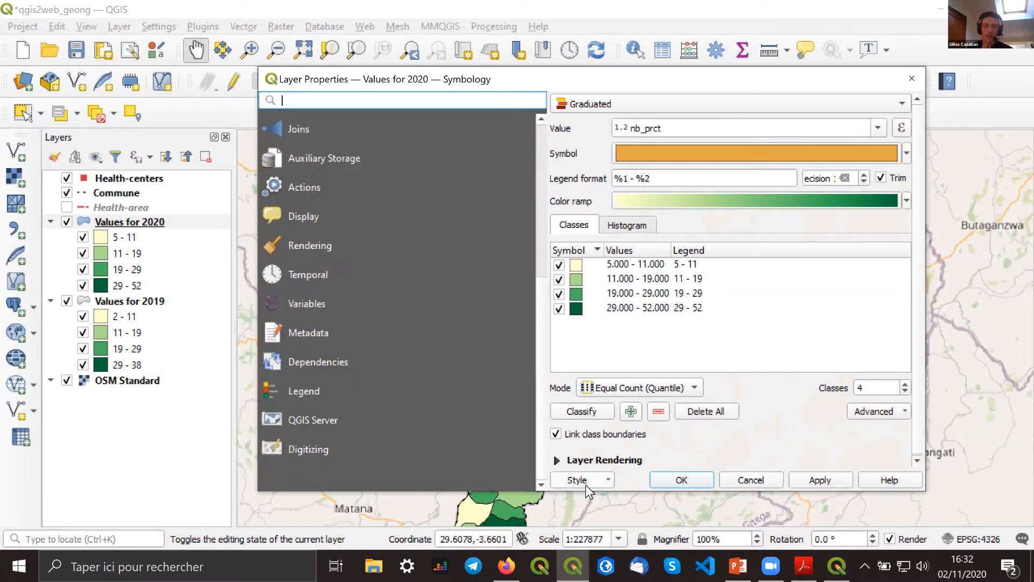
pyautogui.click(586, 485)
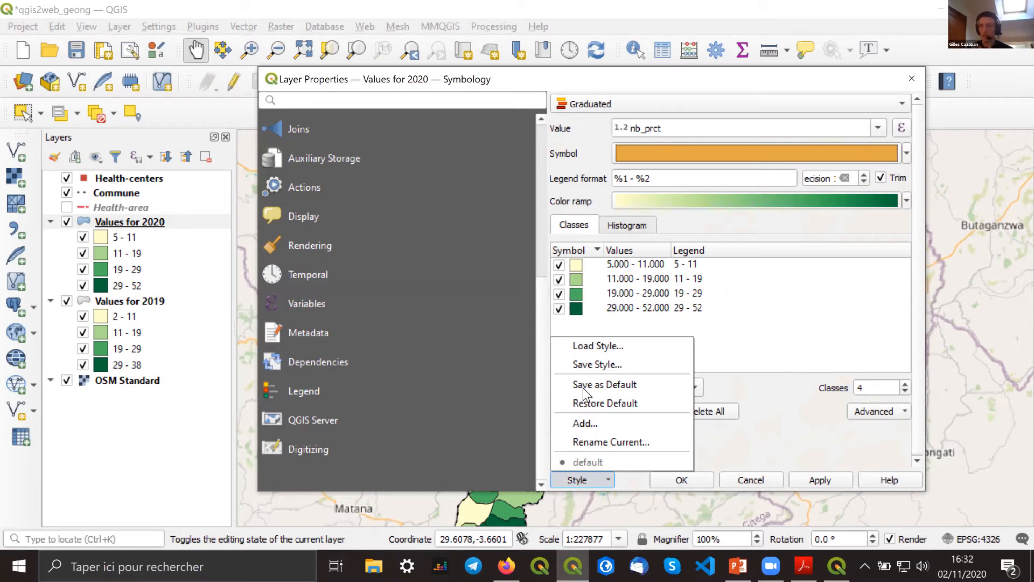
pyautogui.click(590, 350)
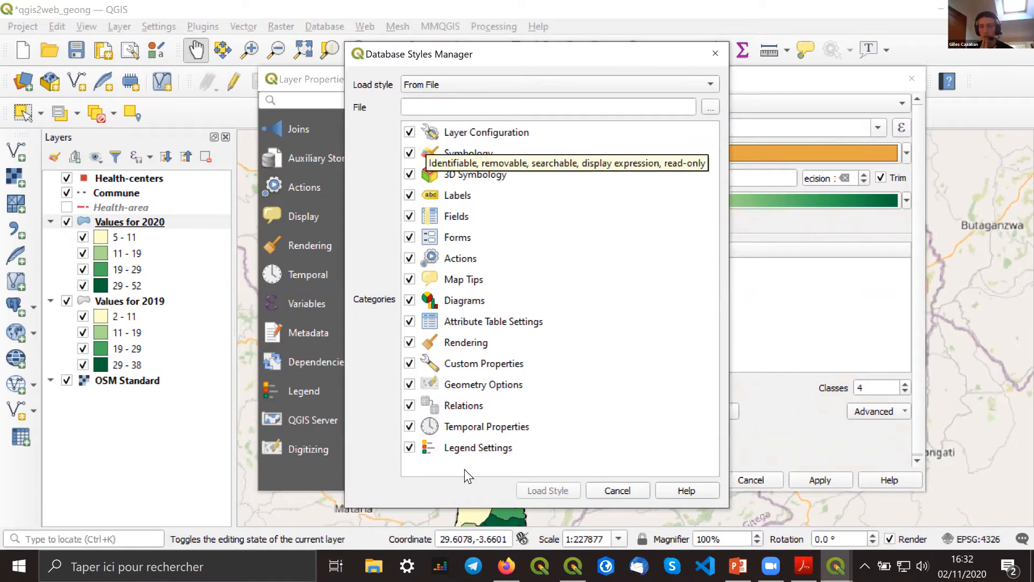
pyautogui.click(712, 106)
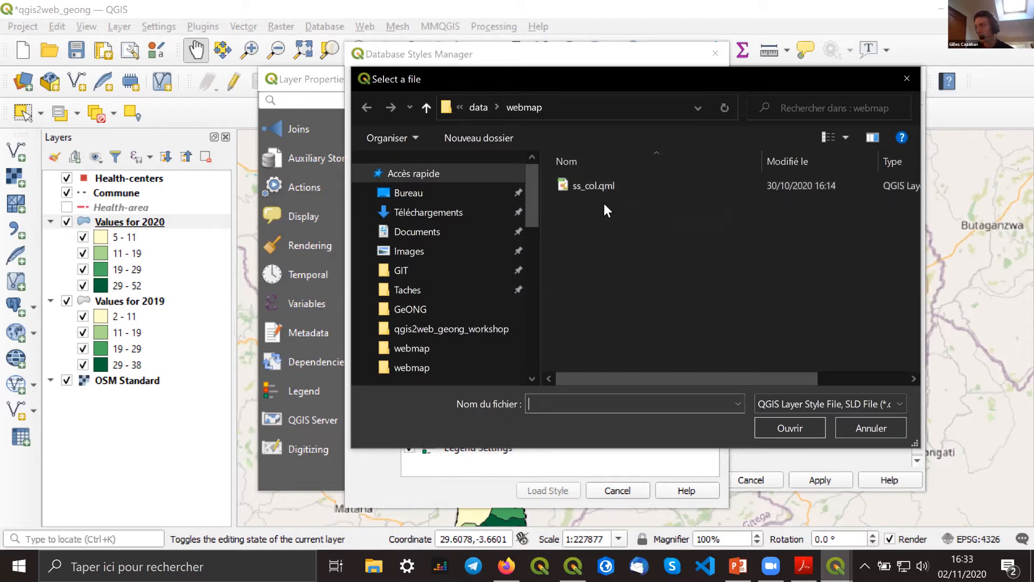
pyautogui.click(613, 187)
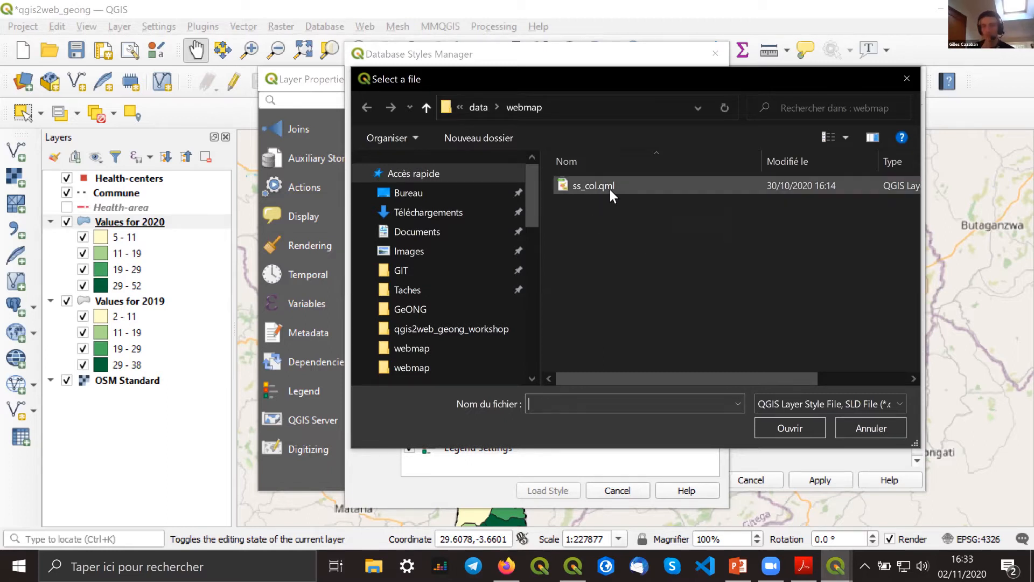
pyautogui.click(804, 420)
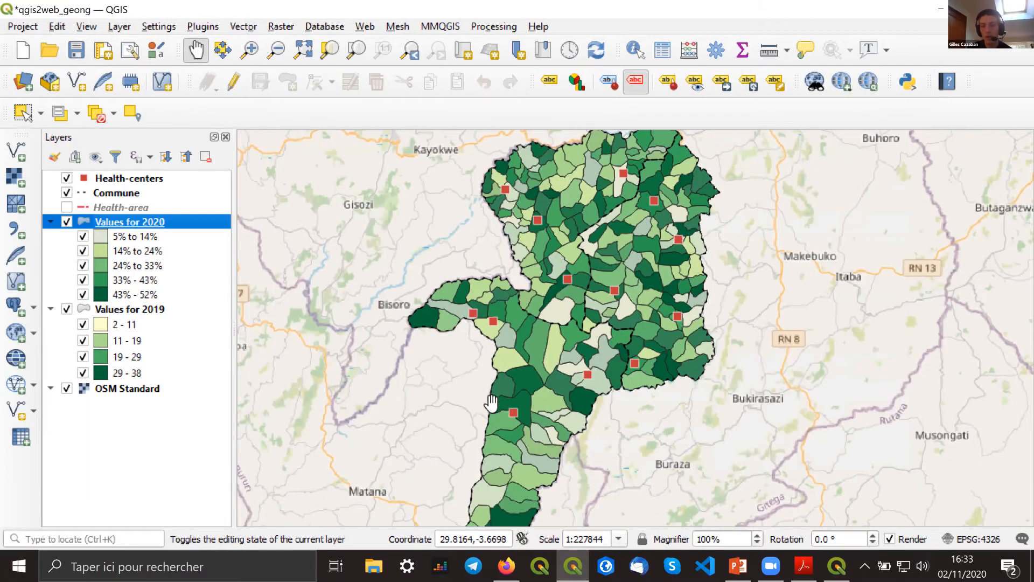
# Hide the Values for 2019 layer and examine how the basemap shows through the Values for 2020 polygons.
pyautogui.scroll(3, 624, 443)
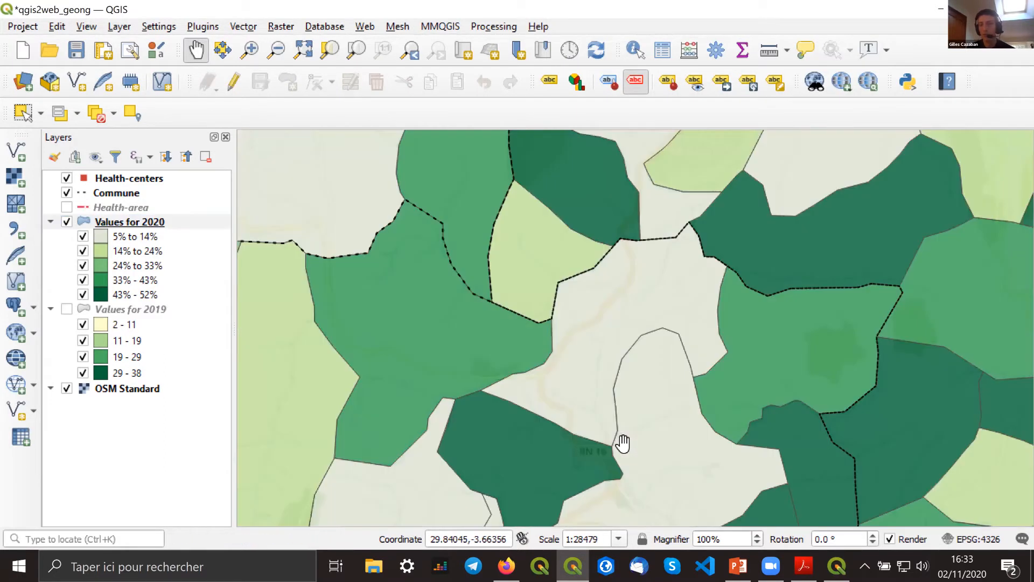
pyautogui.moveTo(354, 340); pyautogui.dragTo(601, 454)
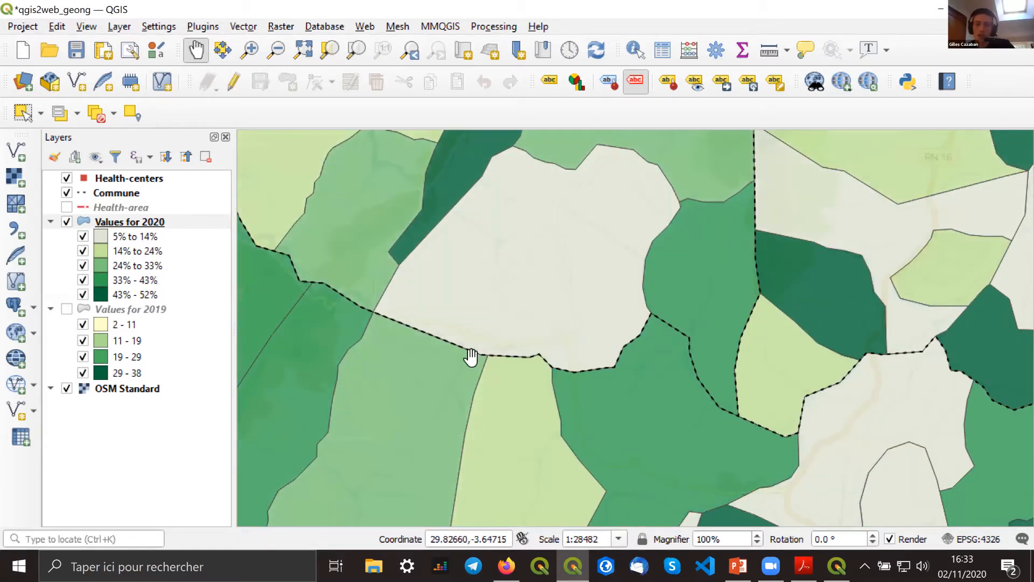
pyautogui.moveTo(404, 400); pyautogui.dragTo(392, 411)
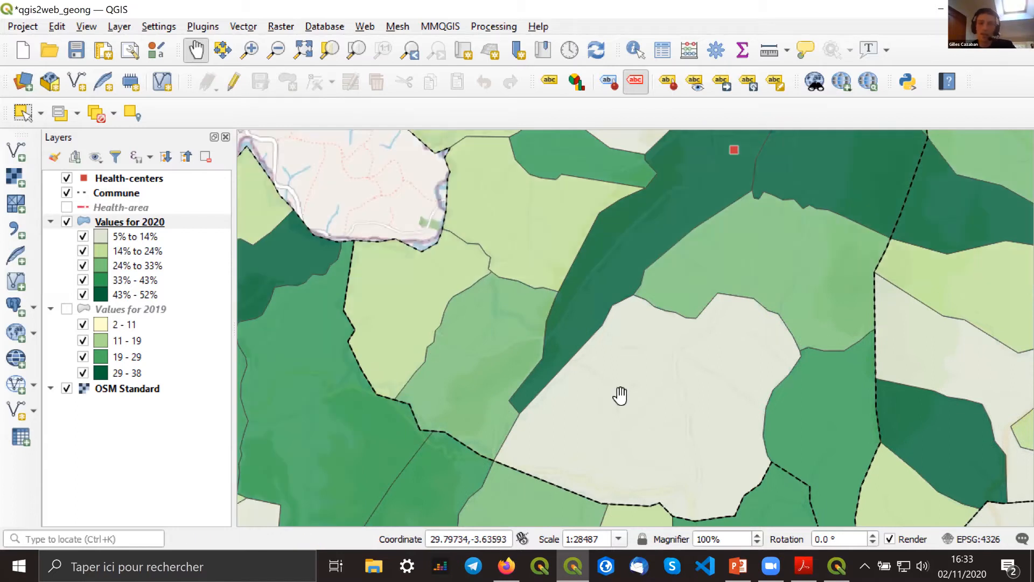
pyautogui.moveTo(586, 473); pyautogui.dragTo(592, 490)
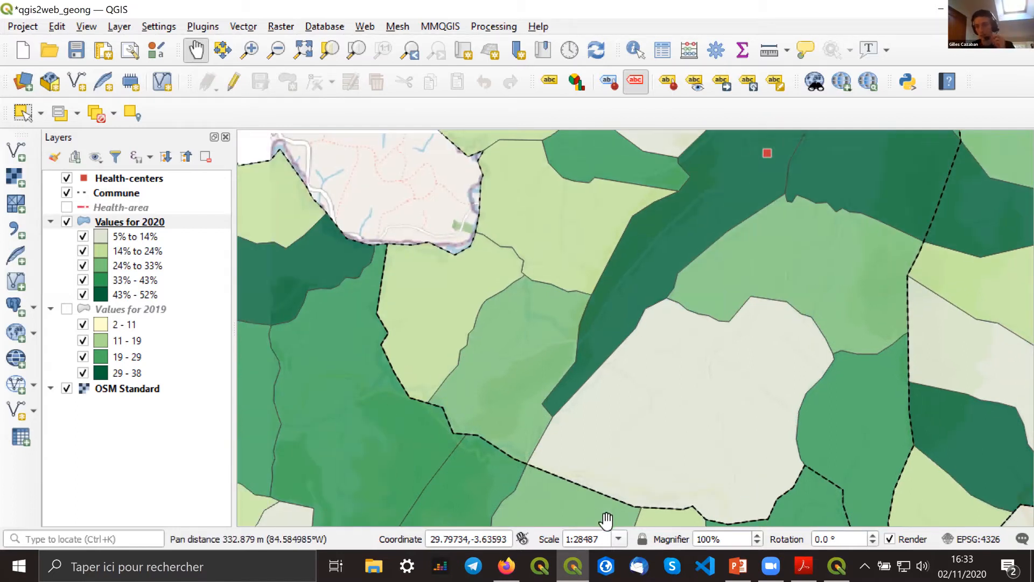
pyautogui.moveTo(455, 370); pyautogui.dragTo(673, 417)
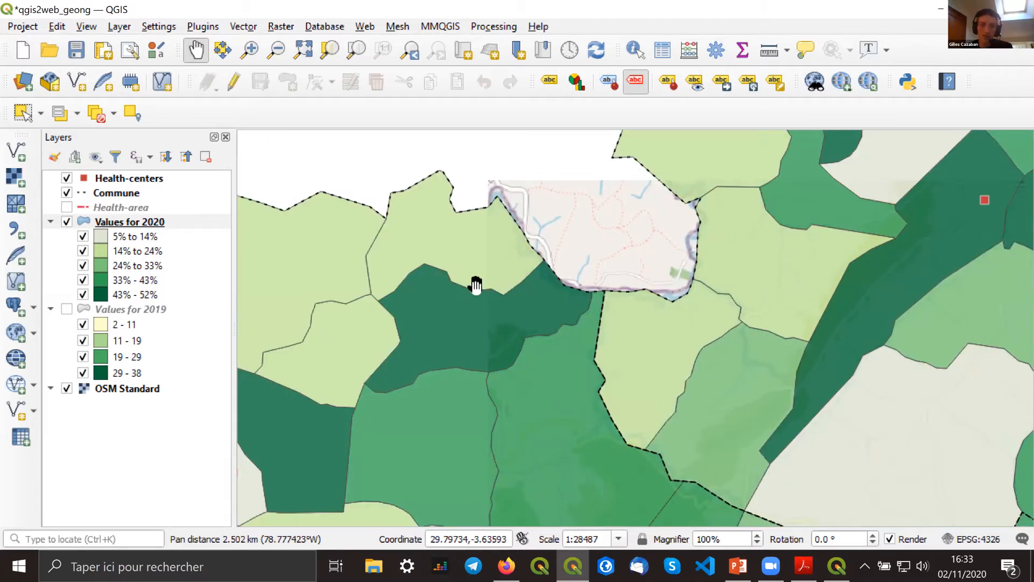
pyautogui.scroll(-1, 484, 333)
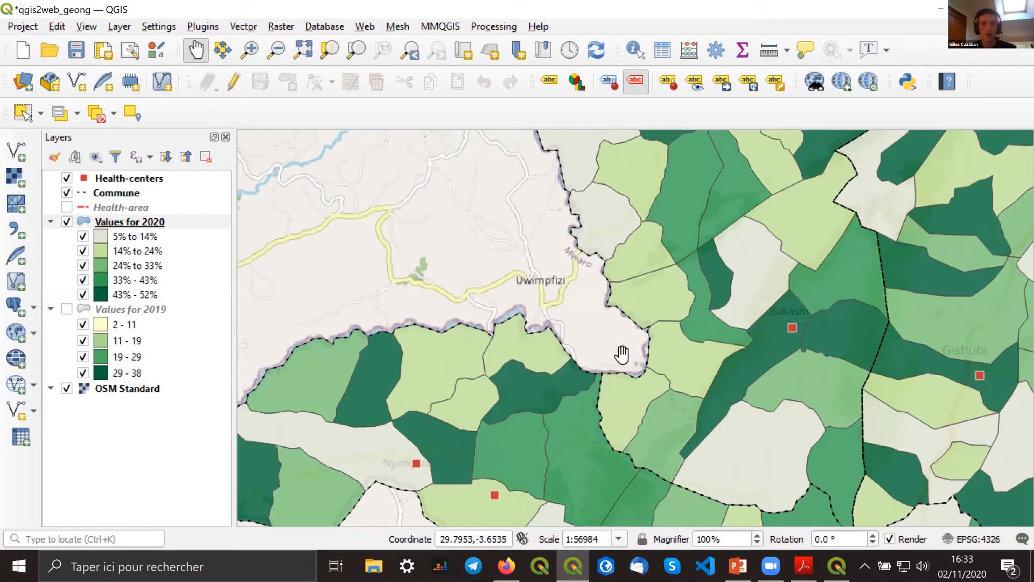
pyautogui.moveTo(395, 423); pyautogui.dragTo(453, 239)
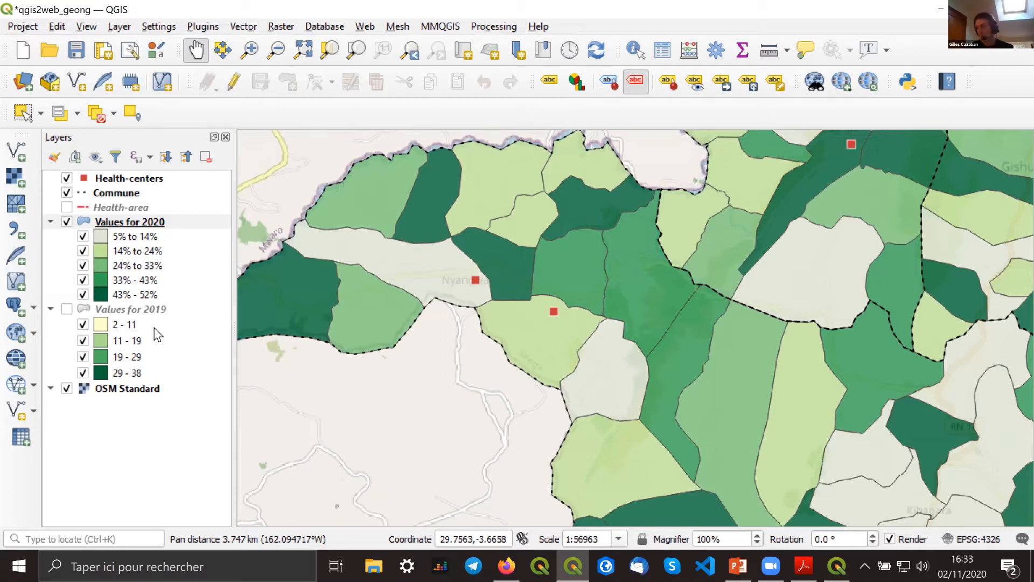
pyautogui.scroll(-2, 487, 396)
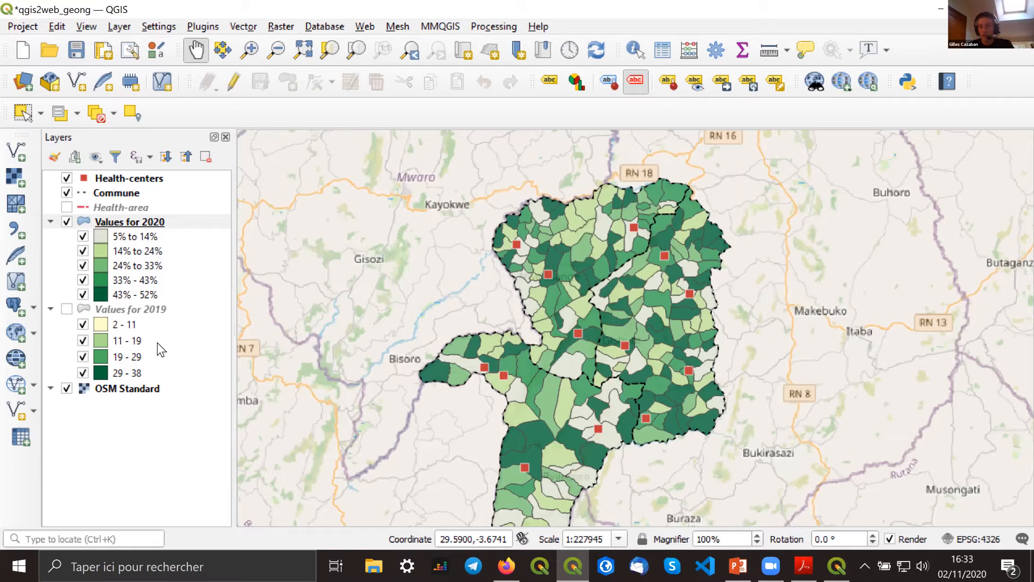
# Rename the Values for 2020 layer as "Water access for 2020" in its source properties.
pyautogui.click(151, 225)
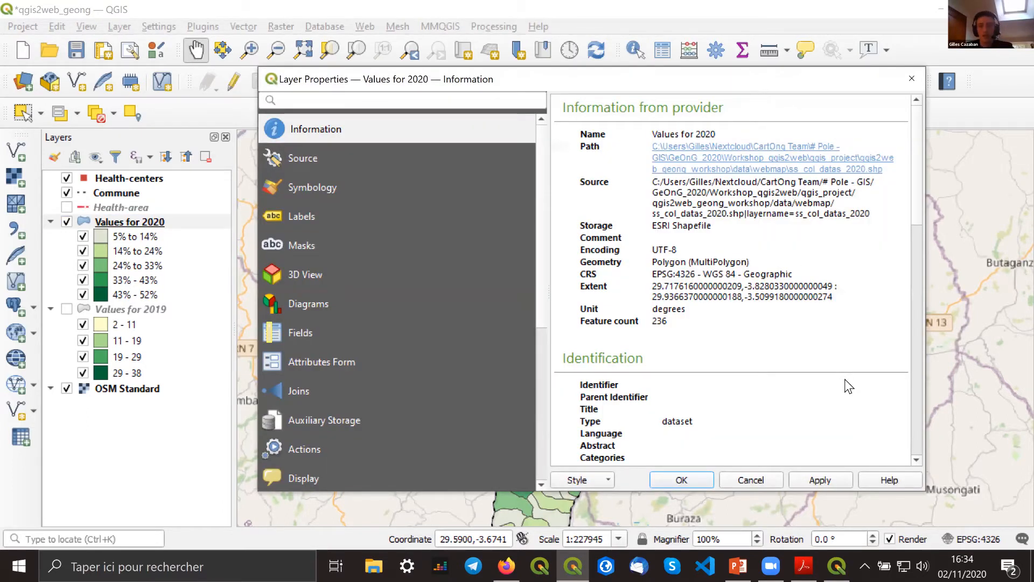
pyautogui.press('Down')
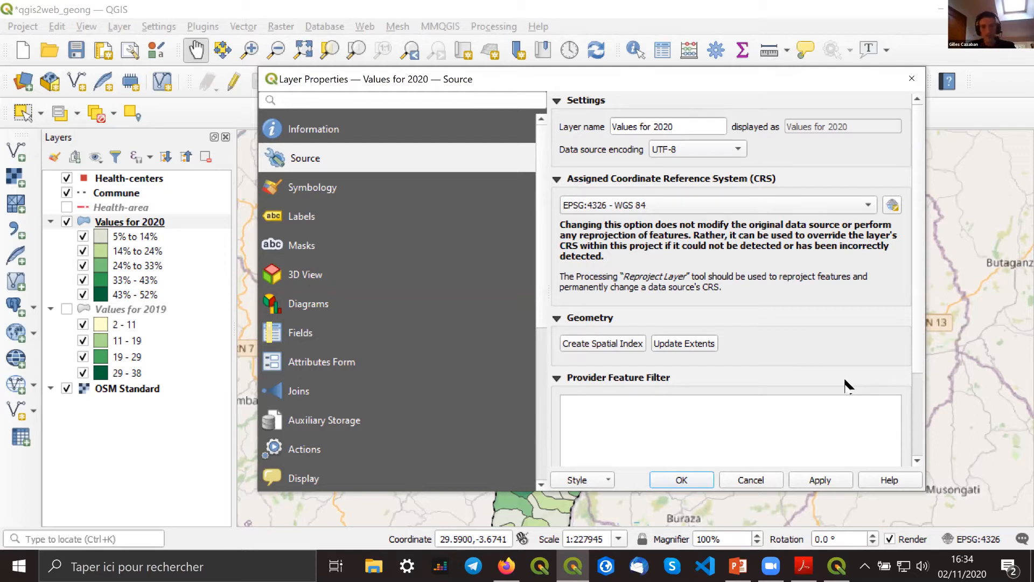
pyautogui.hotkey('ctrl', 'a')
pyautogui.write('Water access for 2020')
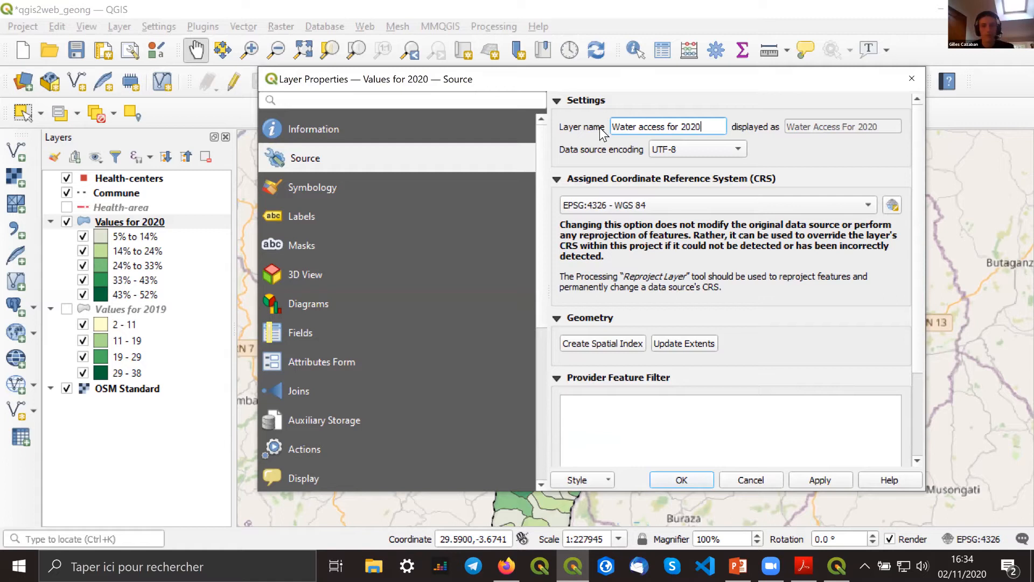
pyautogui.press('Return')
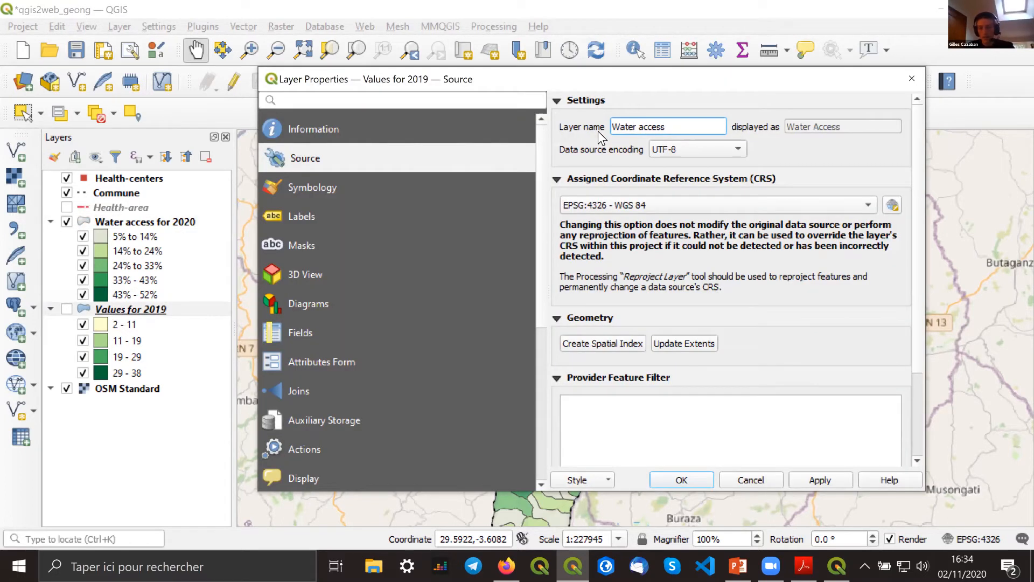
# Rename the Values for 2019 layer as "Water access for 2019" in its source properties.
pyautogui.write('for')
pyautogui.write('2019')
pyautogui.click(681, 481)
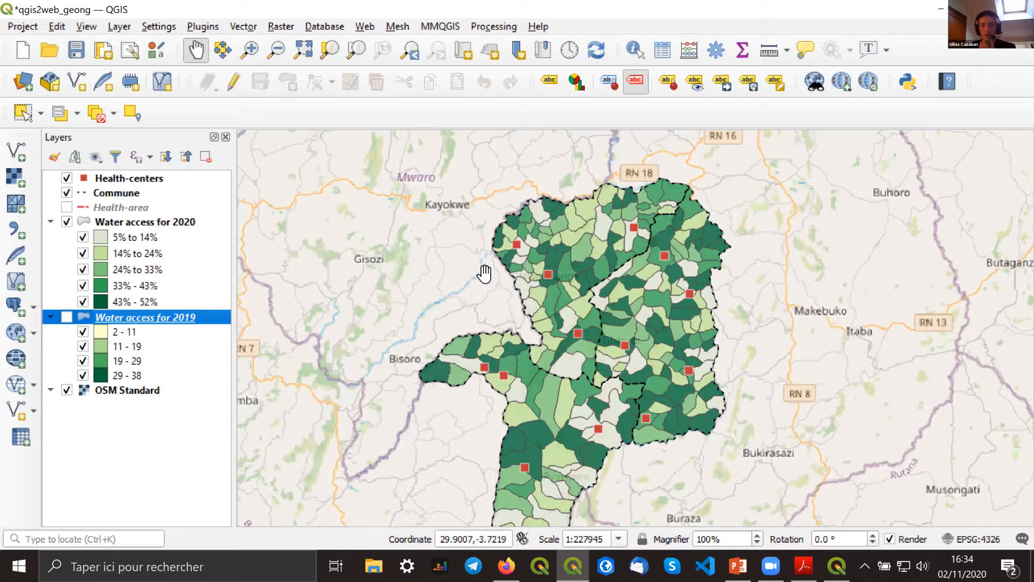
pyautogui.moveTo(485, 277); pyautogui.dragTo(486, 276)
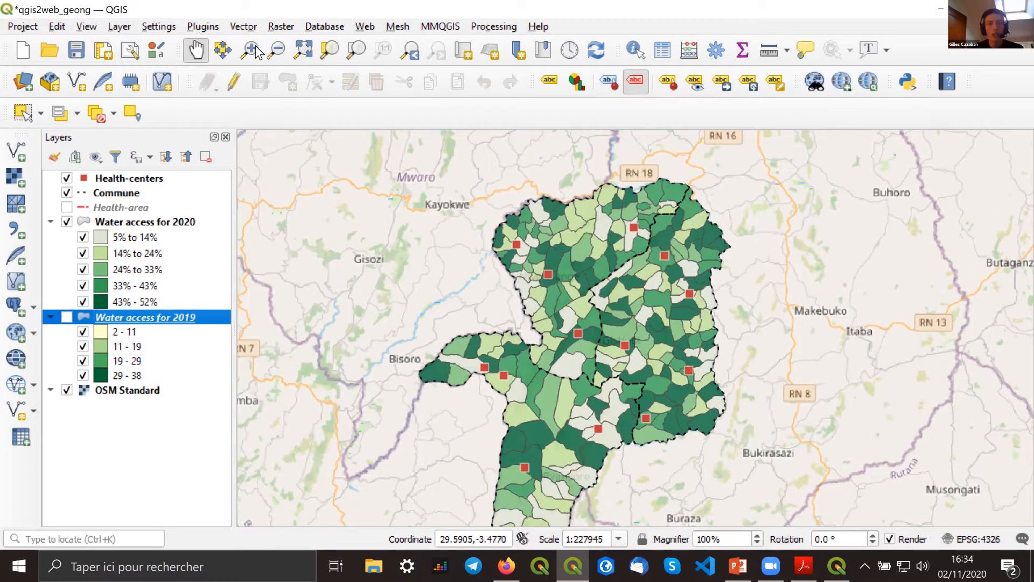
# Search the plugin repository for "qgis2", install the qgis2web plugin, and close the plugin manager.
pyautogui.click(202, 27)
pyautogui.press('Right')
pyautogui.press('Left')
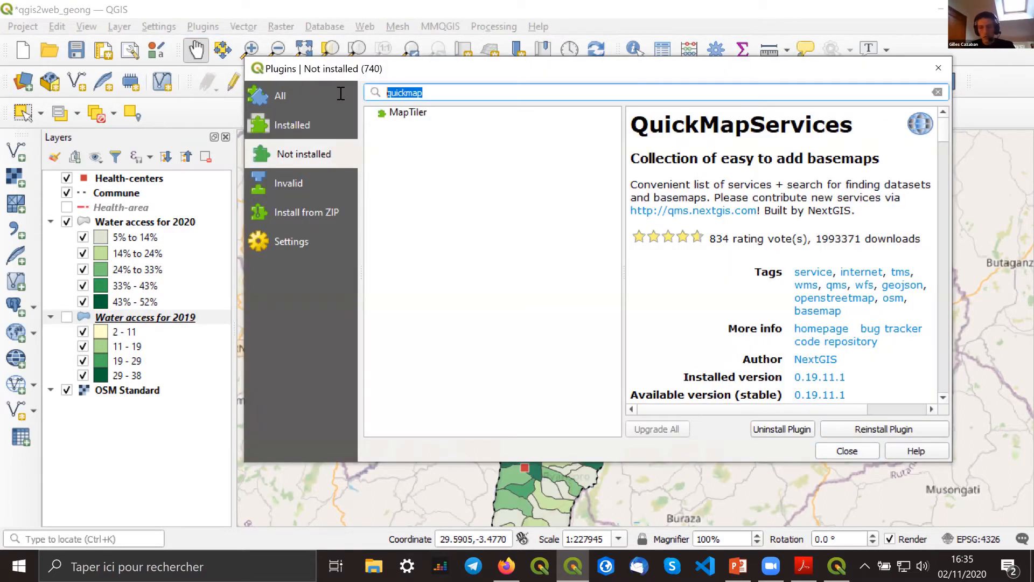
pyautogui.write('qgis2')
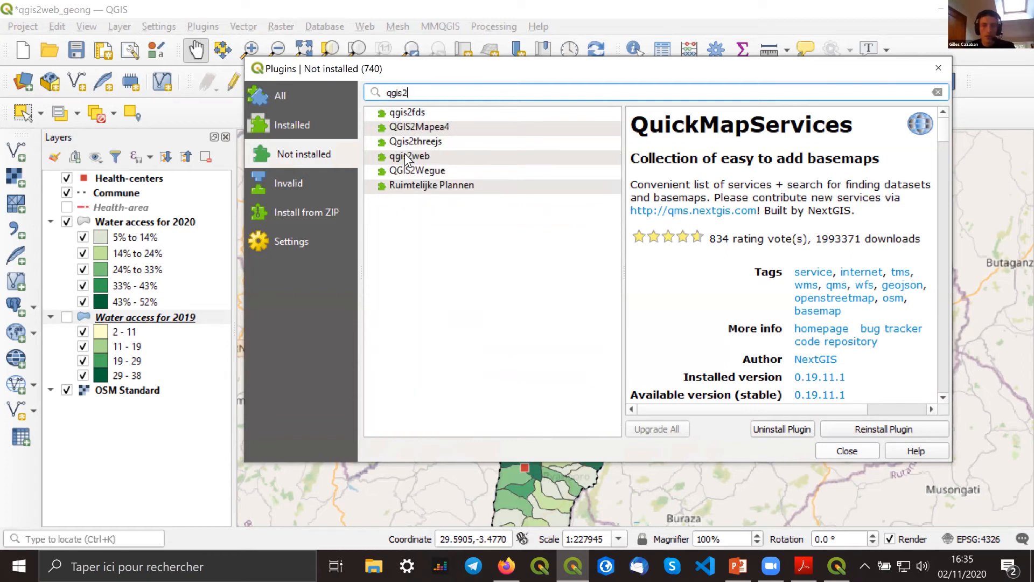
pyautogui.click(405, 156)
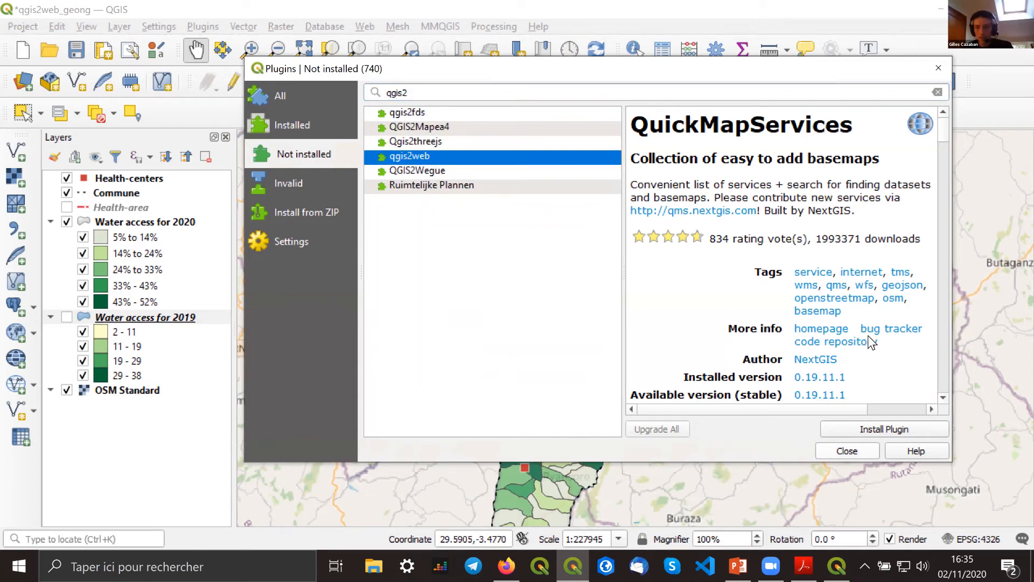
pyautogui.click(850, 433)
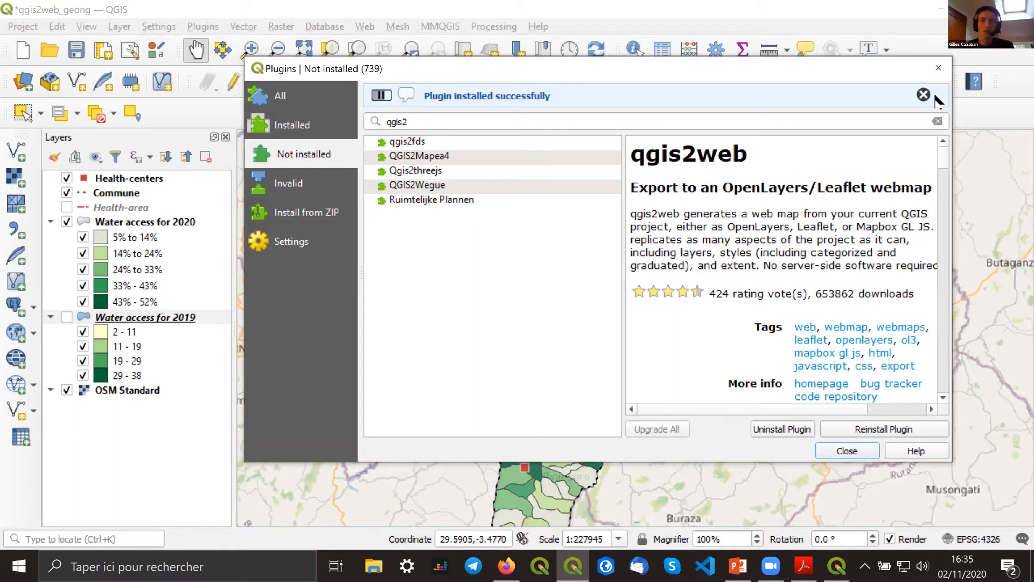
pyautogui.press('Escape')
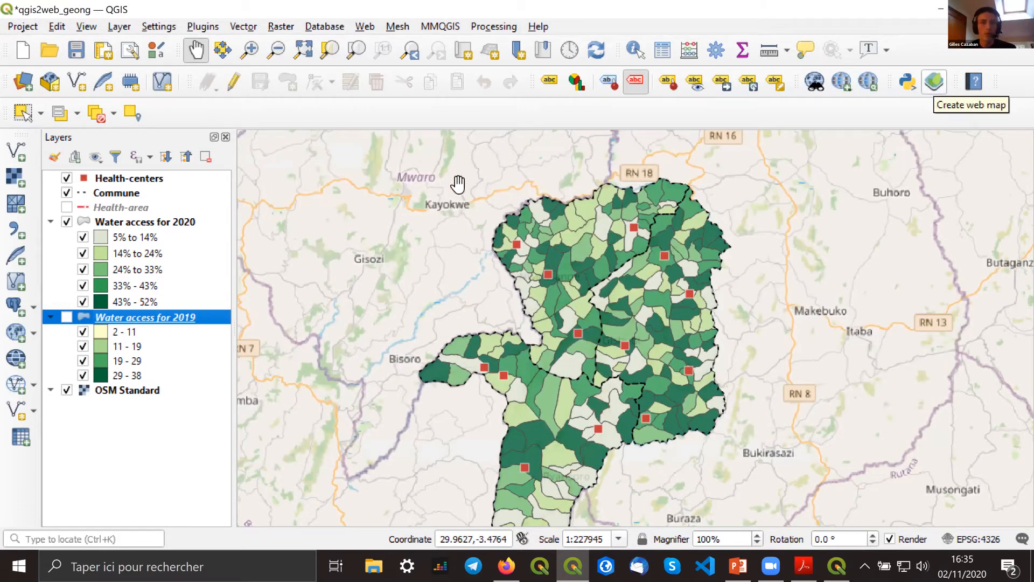
# Open the qgis2web export window and review the layers, popup fields and Leaflet map preview.
pyautogui.click(365, 25)
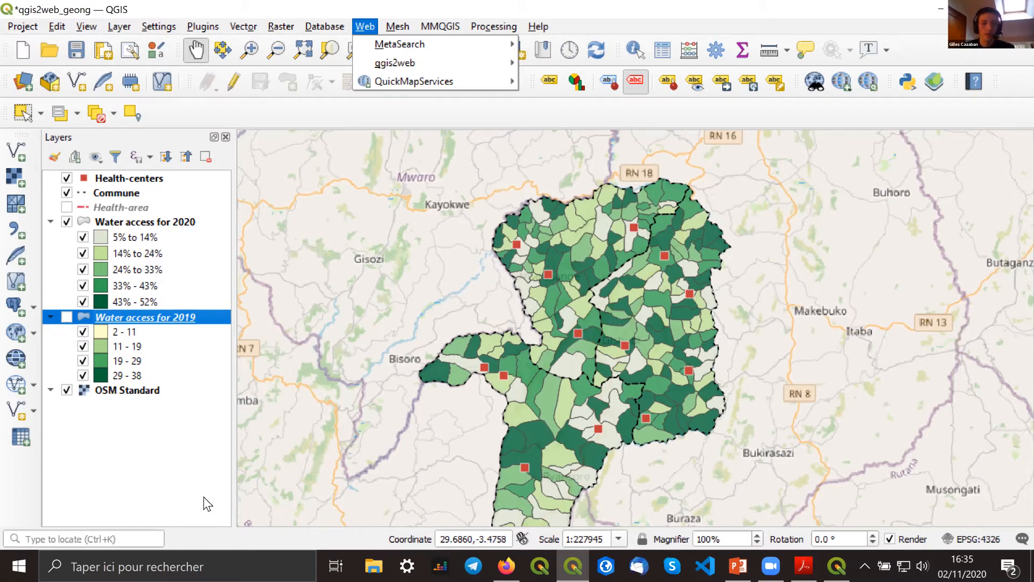
pyautogui.moveTo(395, 63)
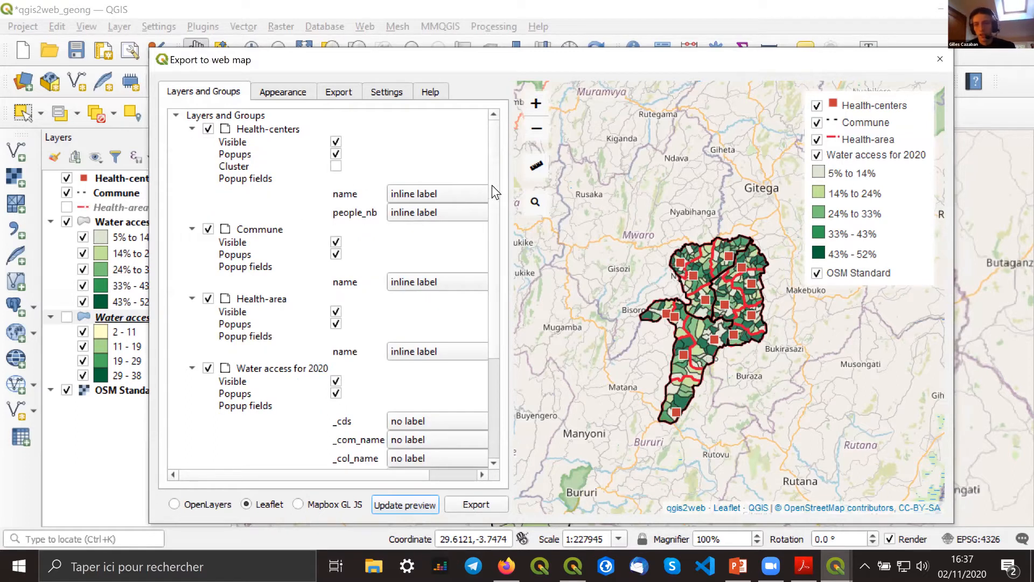
pyautogui.scroll(-1, 492, 239)
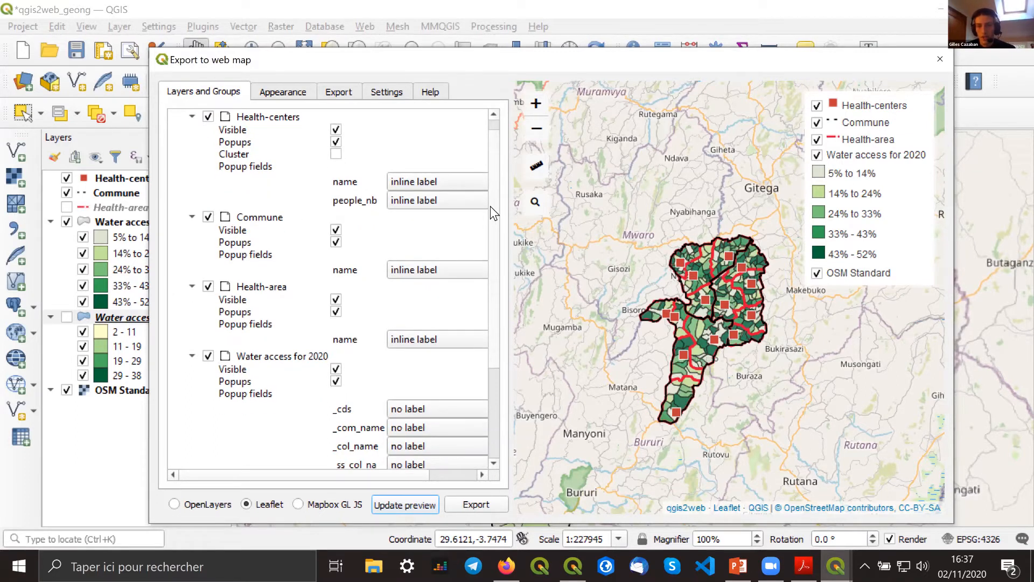
pyautogui.scroll(-2, 490, 206)
pyautogui.scroll(3, 474, 183)
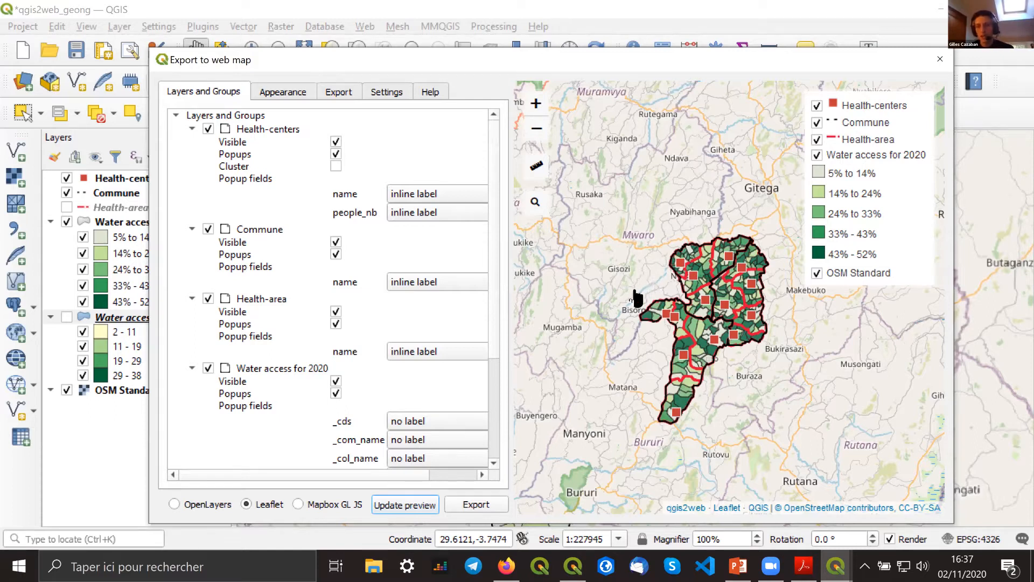
pyautogui.scroll(1, 624, 310)
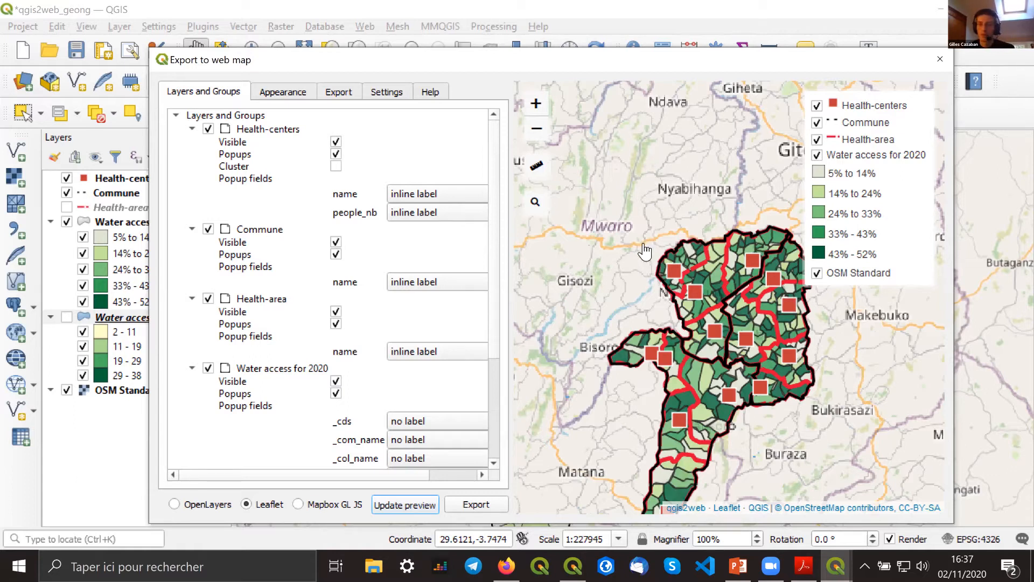
pyautogui.scroll(1, 665, 213)
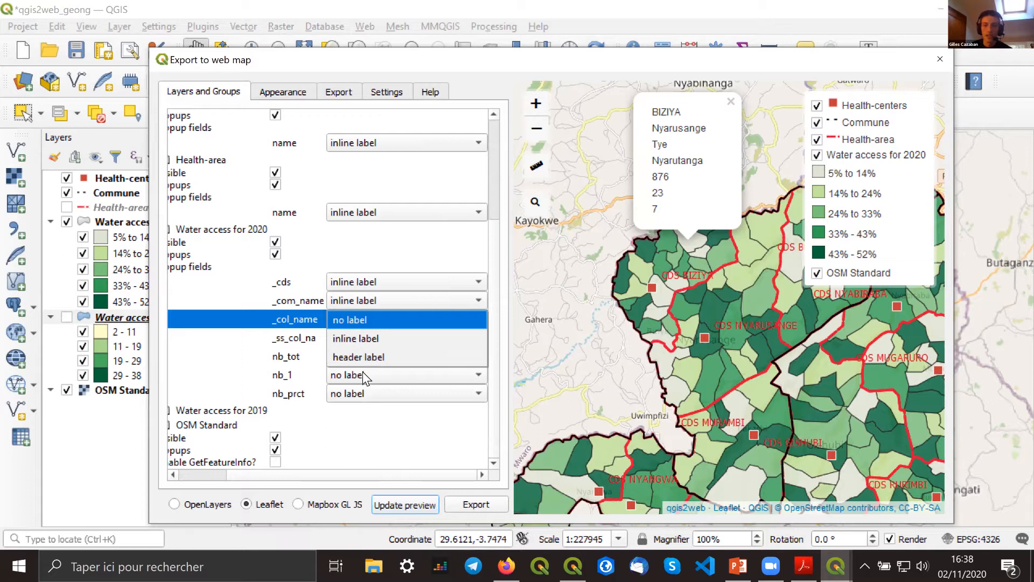
# Set the Water access for 2020 popup fields _col_name, _ss_col_na, nb_tot, nb_1 and nb_prct to inline label and update the preview.
pyautogui.click(363, 338)
pyautogui.click(363, 338)
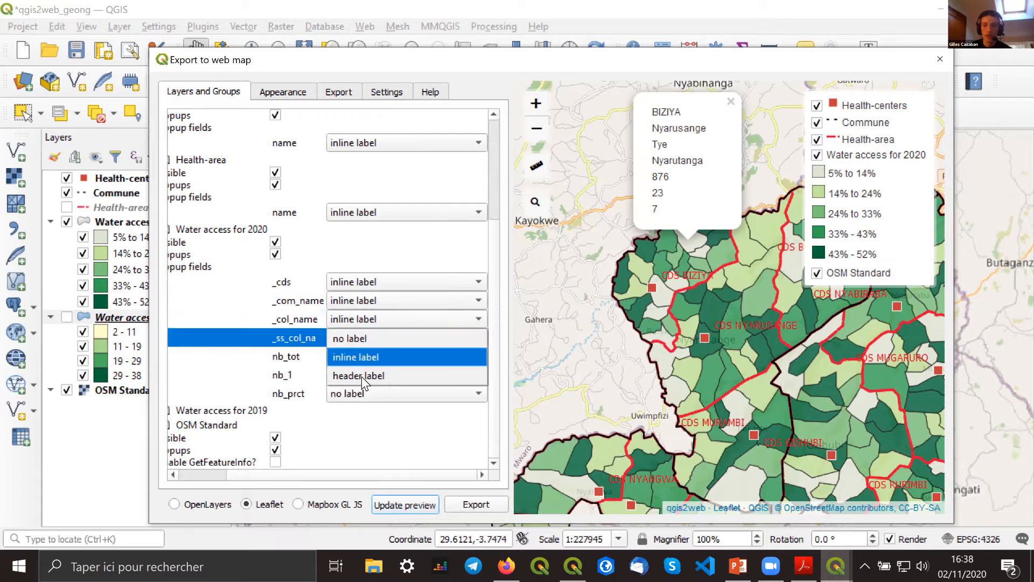
pyautogui.click(363, 357)
pyautogui.click(363, 356)
pyautogui.click(362, 375)
pyautogui.click(362, 375)
pyautogui.click(360, 393)
pyautogui.click(361, 393)
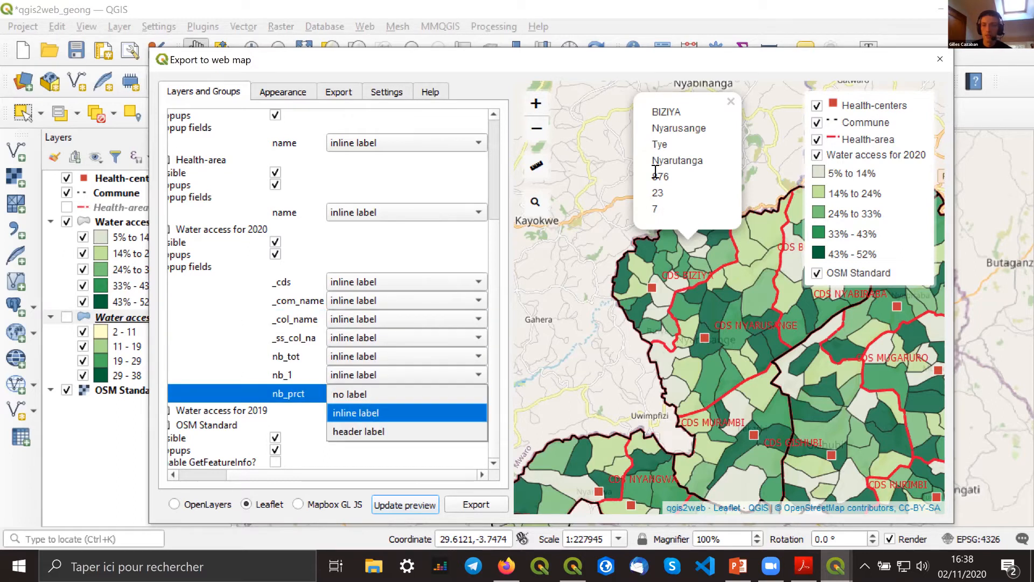
pyautogui.click(406, 497)
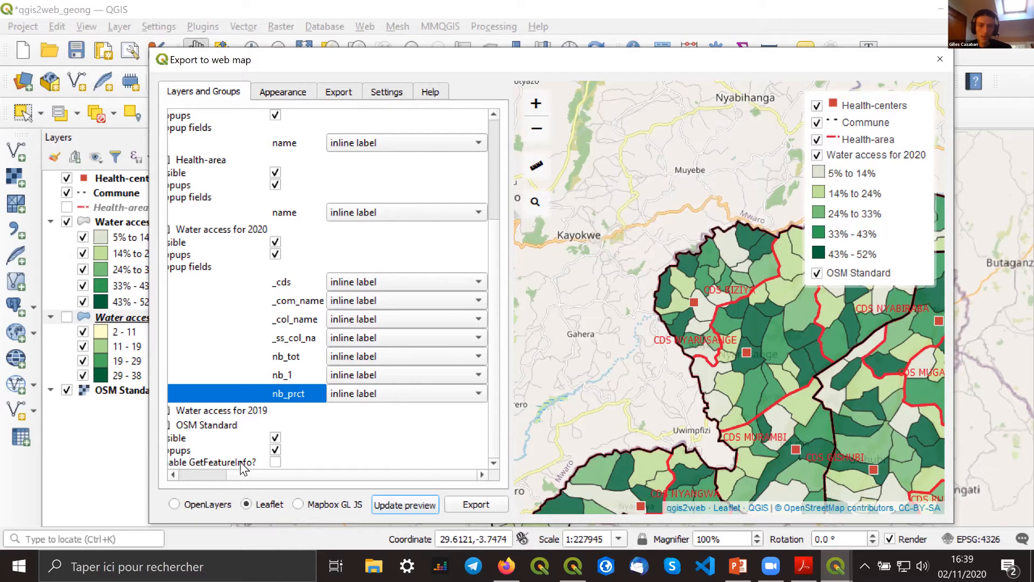
# Include the Water access for 2019 layer in the web map with inline label popup fields and update the preview.
pyautogui.scroll(3, 329, 475)
pyautogui.scroll(-3, 250, 475)
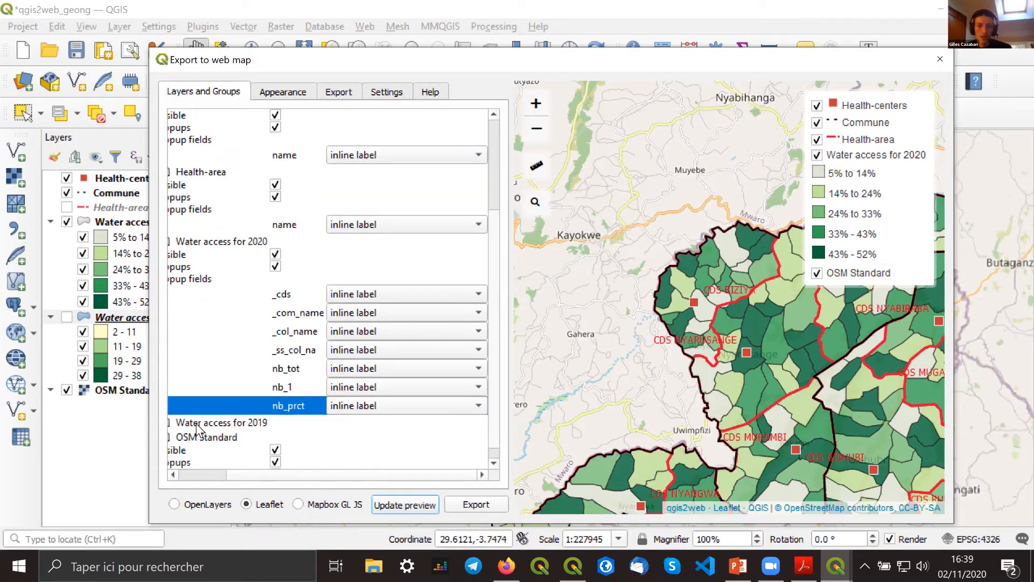
pyautogui.hscroll(-1, 201, 415)
pyautogui.hscroll(-2, 192, 415)
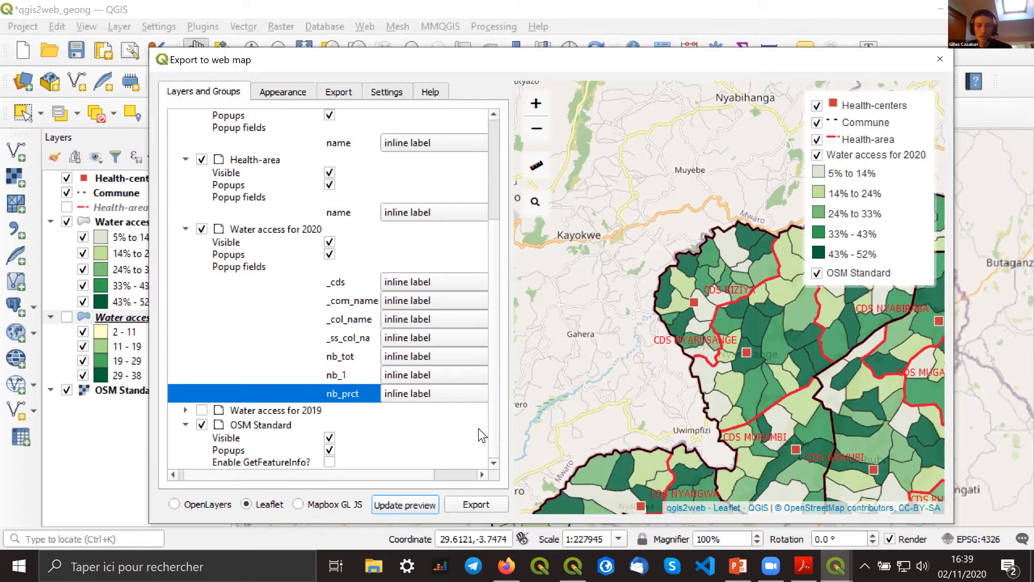
pyautogui.click(419, 504)
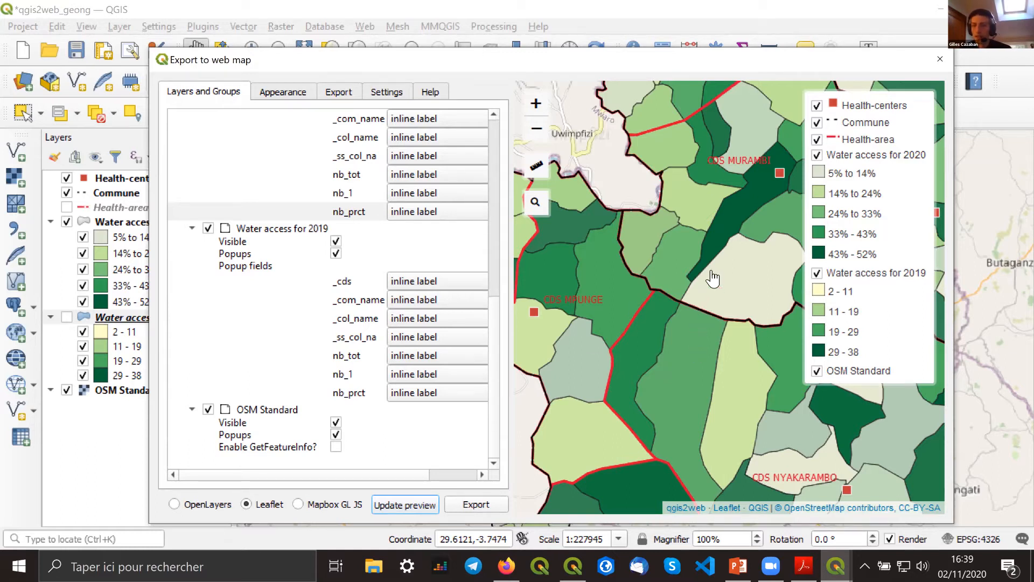
pyautogui.scroll(-1, 712, 278)
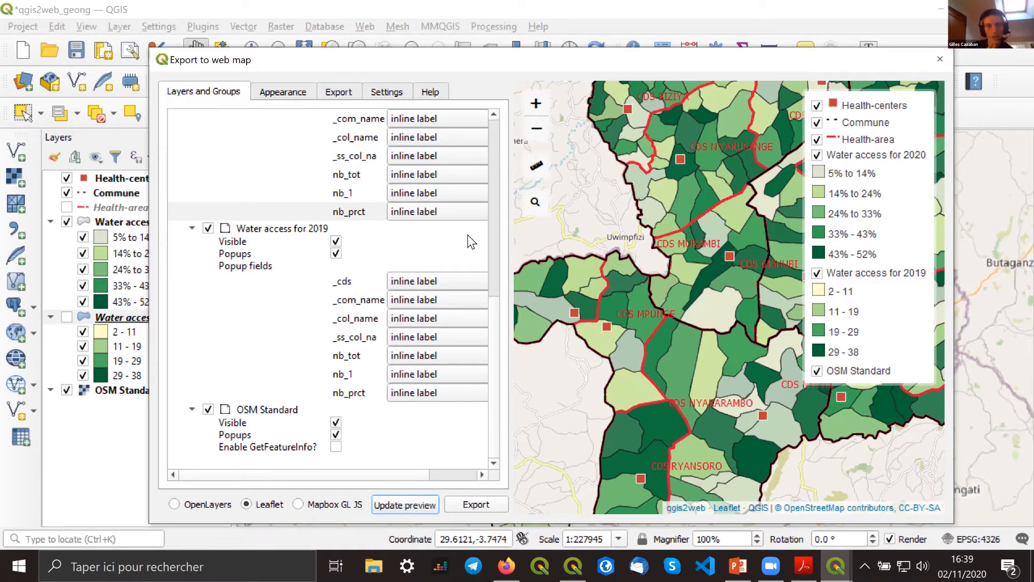
# Review the web map's appearance, preview settings and export options, including the choice of export folder, without choosing one.
pyautogui.click(276, 505)
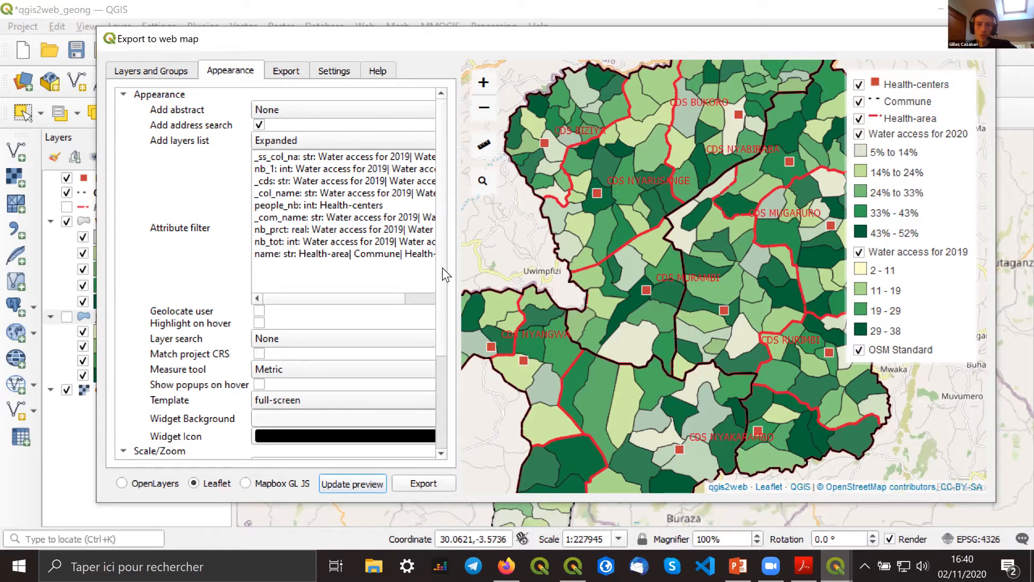
pyautogui.scroll(-2, 426, 161)
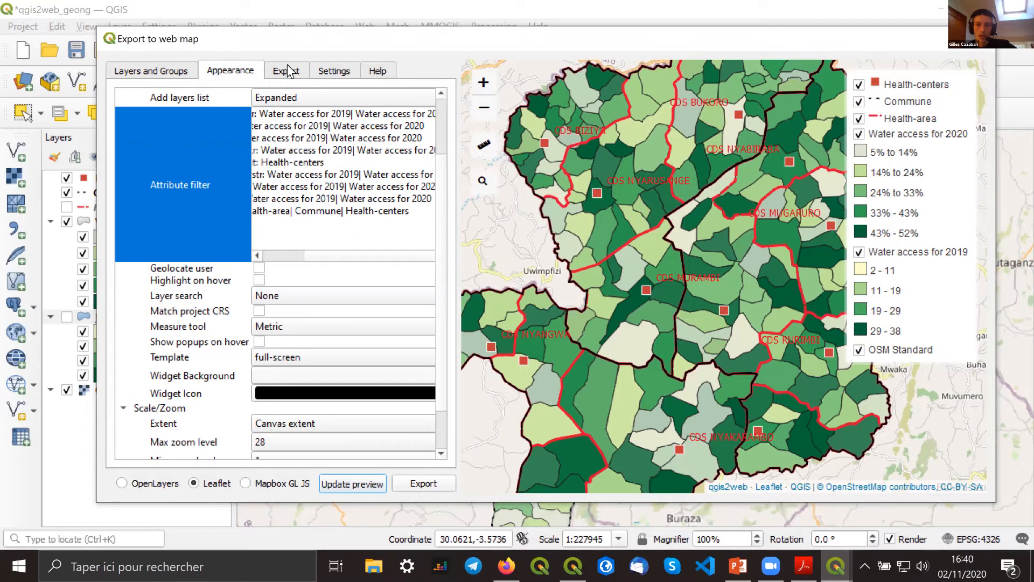
pyautogui.scroll(1, 340, 81)
pyautogui.click(334, 72)
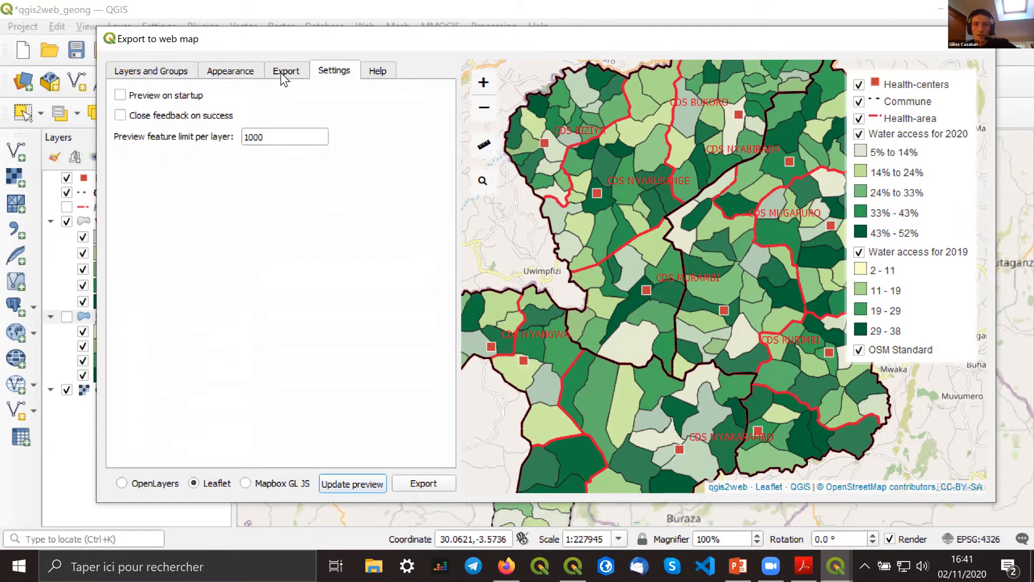
pyautogui.click(283, 75)
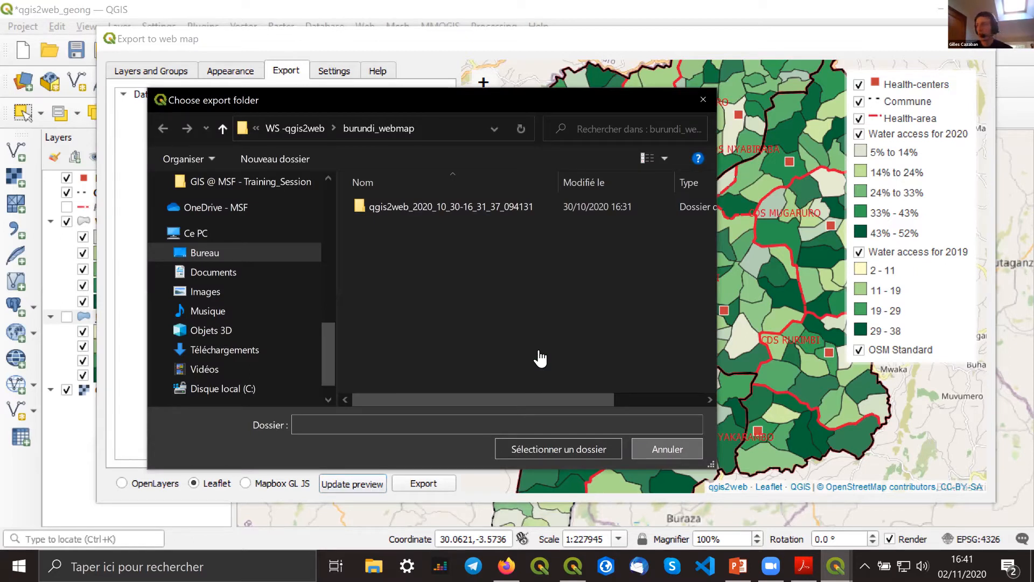
pyautogui.press('Escape')
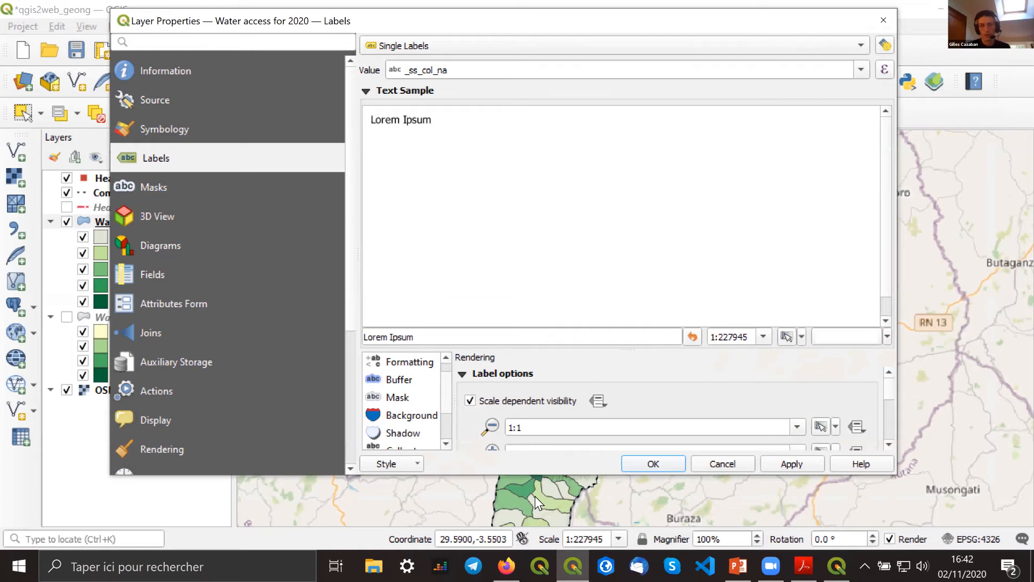
# Examine the scale-dependent visibility of the Water access for 2020 labels in the layer properties, leaving them unchanged.
pyautogui.scroll(-1, 402, 401)
pyautogui.scroll(-3, 646, 412)
pyautogui.scroll(2, 646, 412)
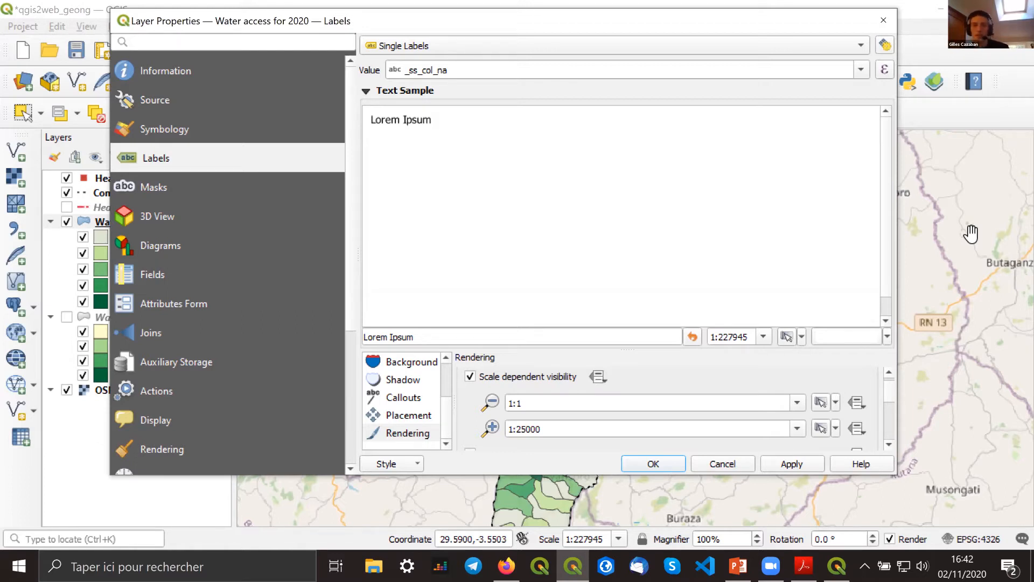
pyautogui.press('Escape')
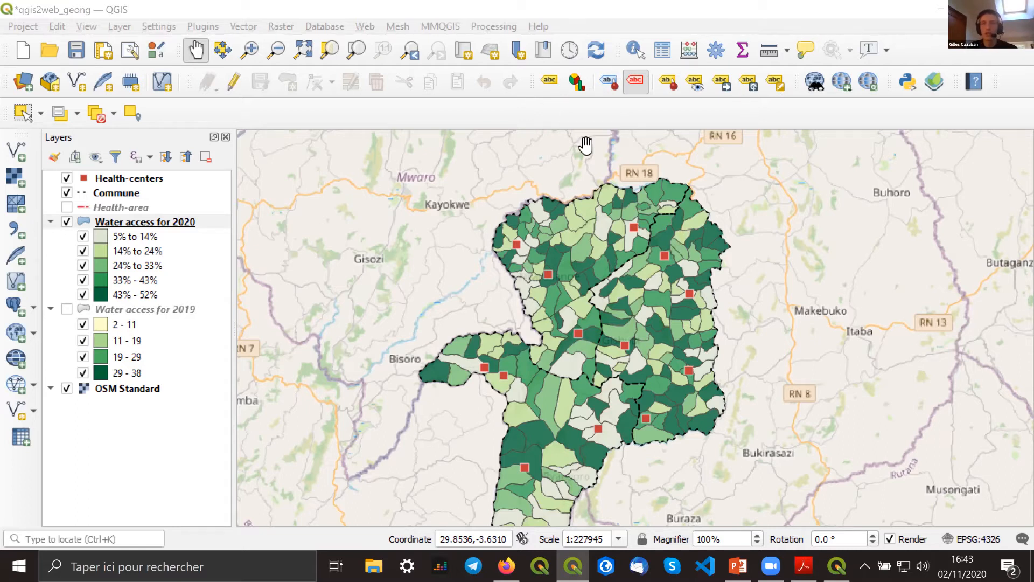
# Inspect the rendering and text settings of the Water access for 2020 labels in Layer Styling and close it.
pyautogui.click(548, 82)
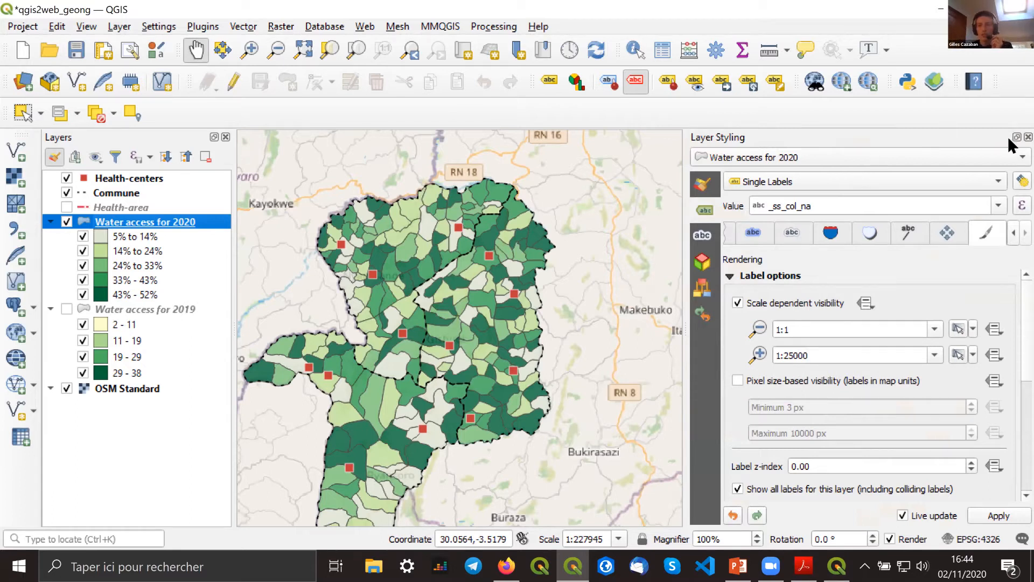
pyautogui.click(434, 162)
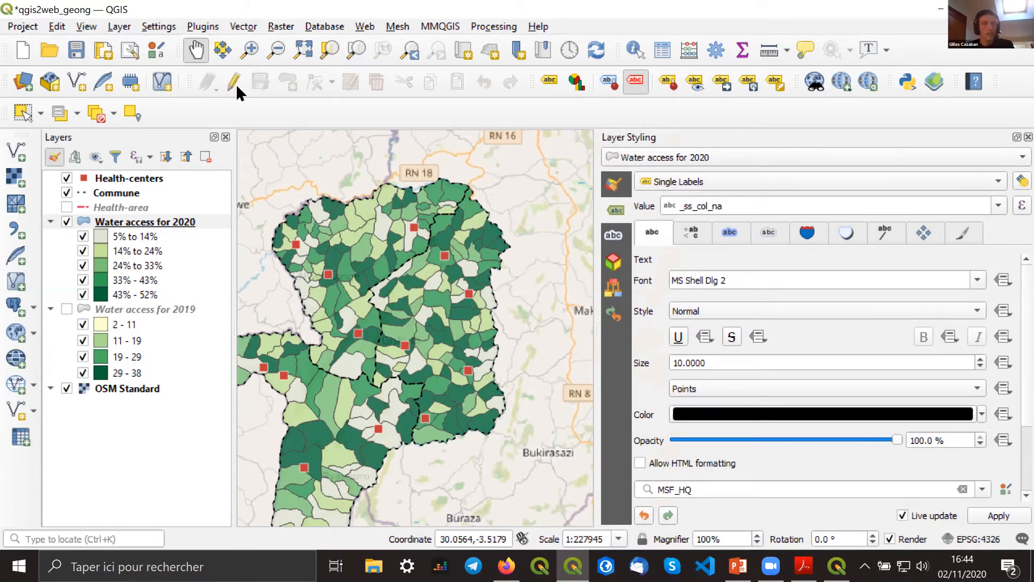
pyautogui.press('F7')
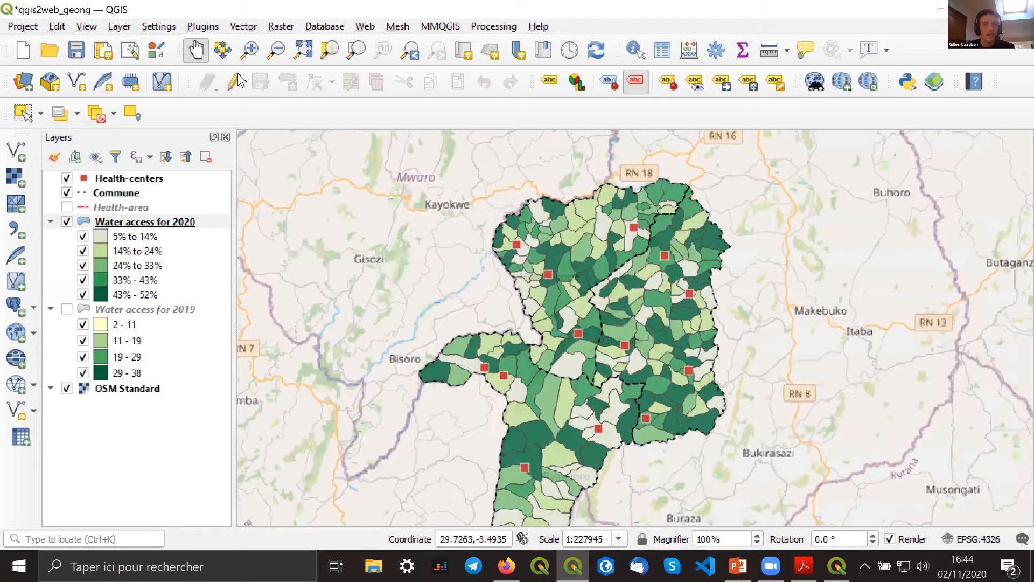
# In the web map export's appearance options, set the max zoom level to 24 and the min zoom level to 4.
pyautogui.hotkey('alt', 'Tab')
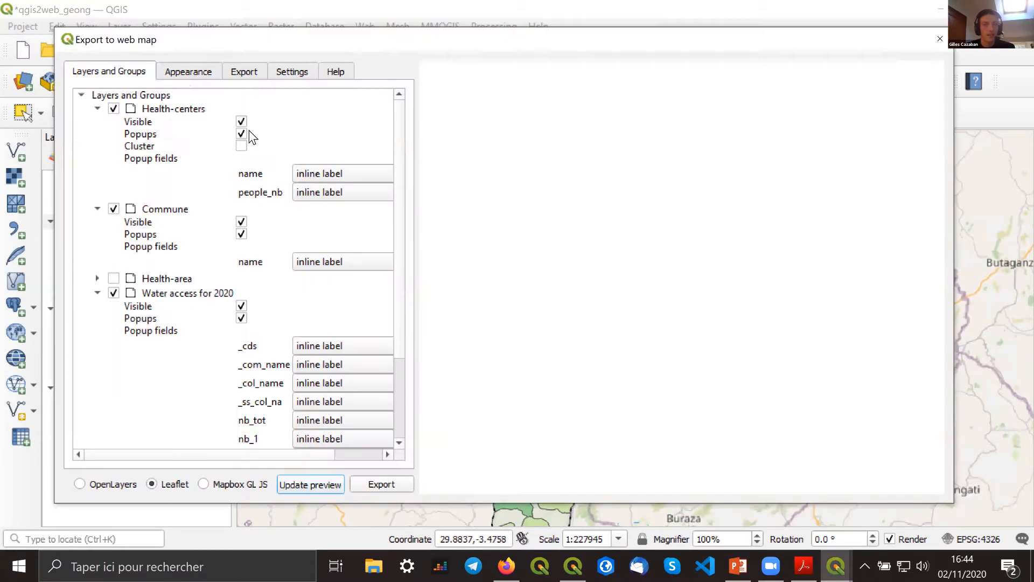
pyautogui.click(174, 79)
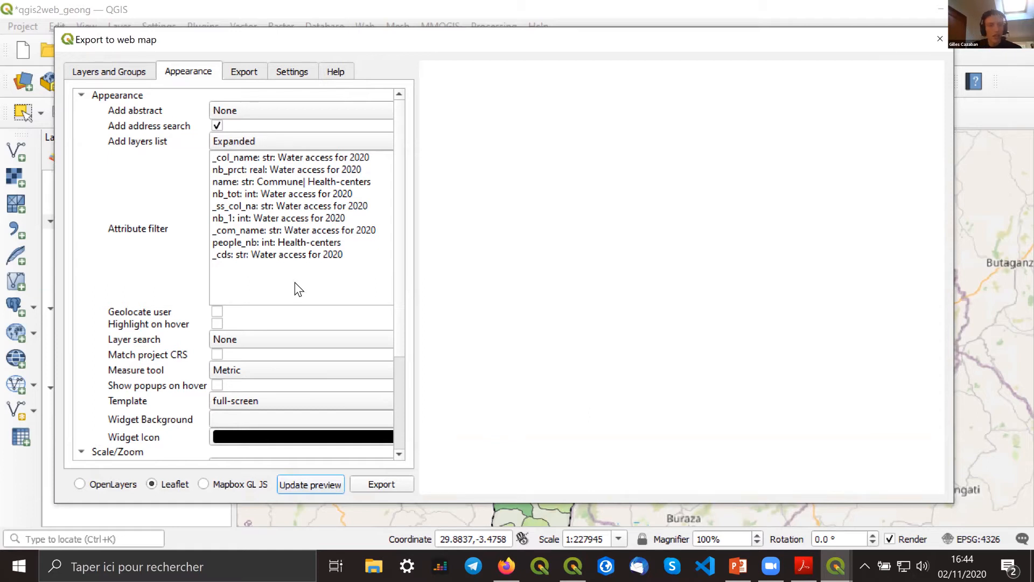
pyautogui.scroll(-1, 302, 278)
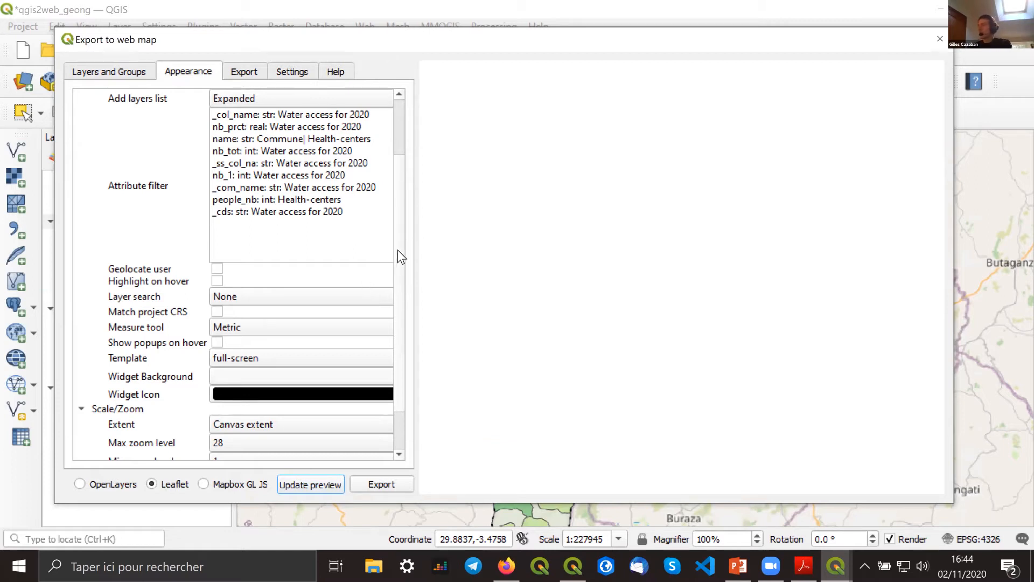
pyautogui.scroll(1, 397, 249)
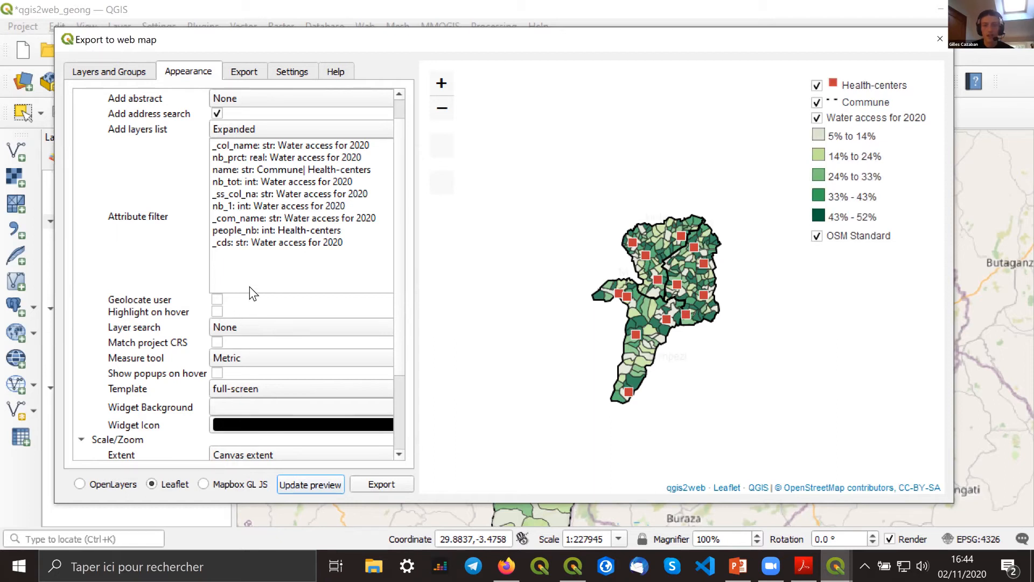
pyautogui.scroll(-1, 262, 134)
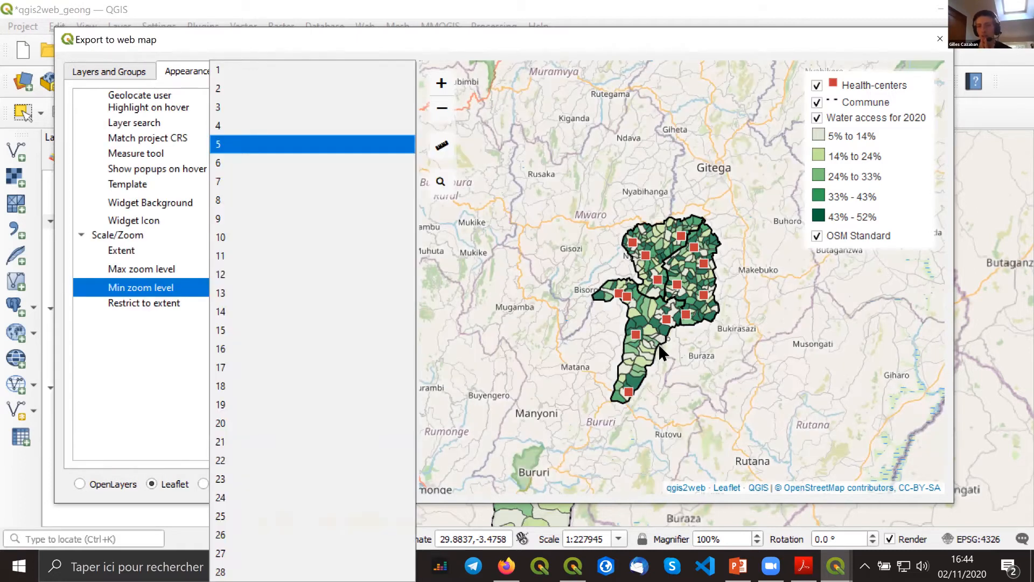
pyautogui.press('Return')
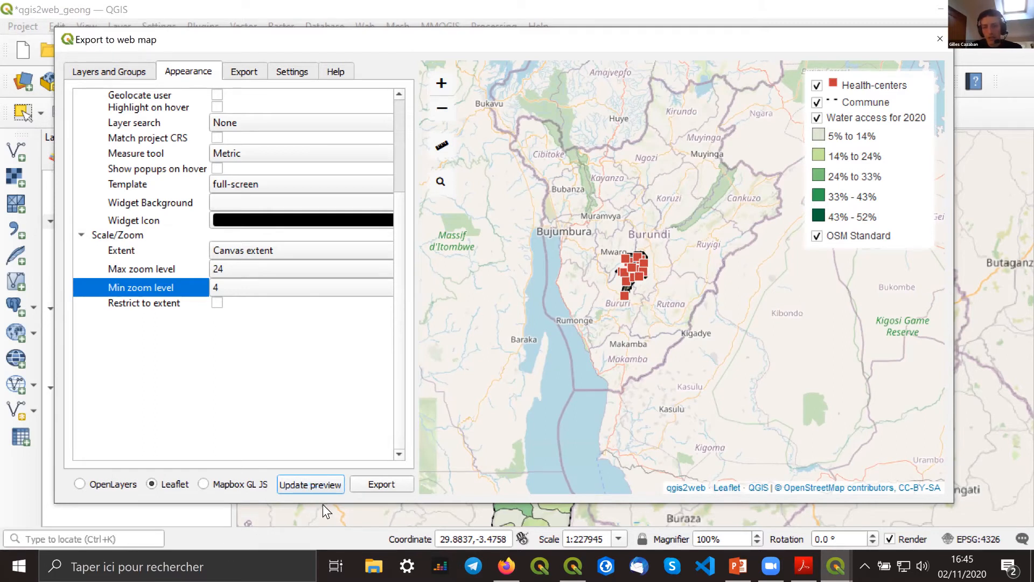
# Enable Restrict to extent for the web map and pan the preview to test the limit.
pyautogui.scroll(1, 600, 247)
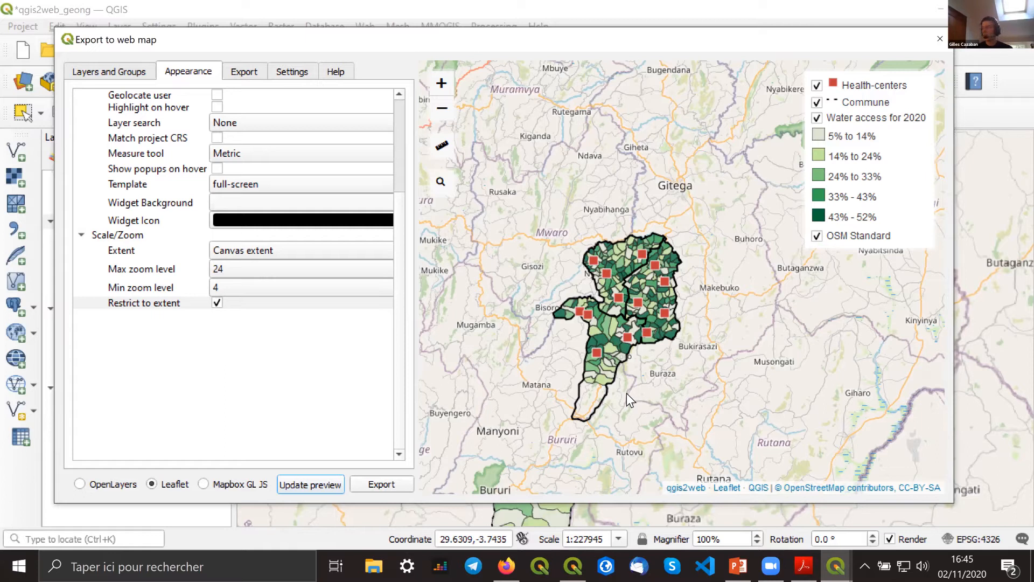
pyautogui.moveTo(626, 394); pyautogui.dragTo(566, 422)
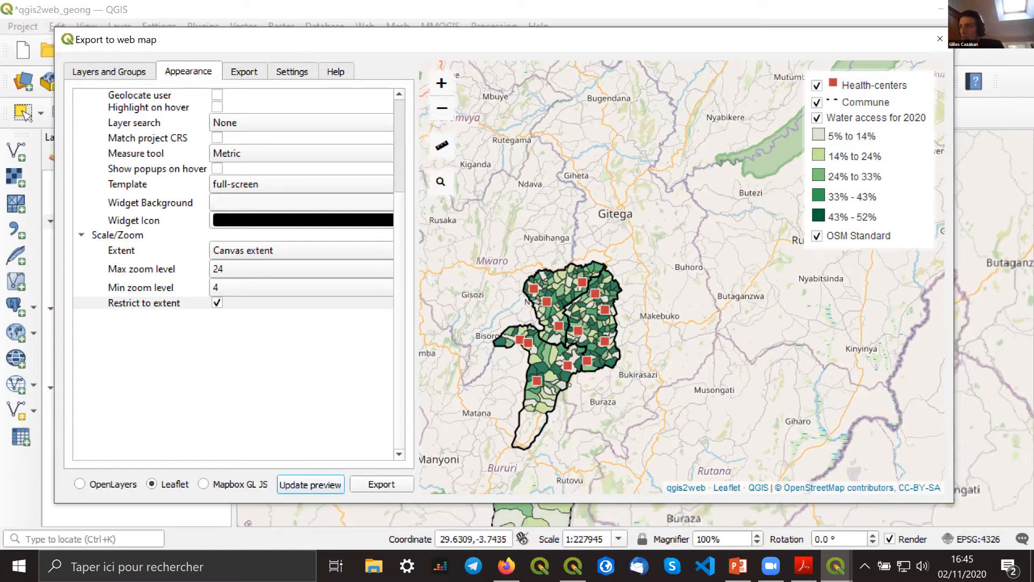
pyautogui.scroll(2, 488, 454)
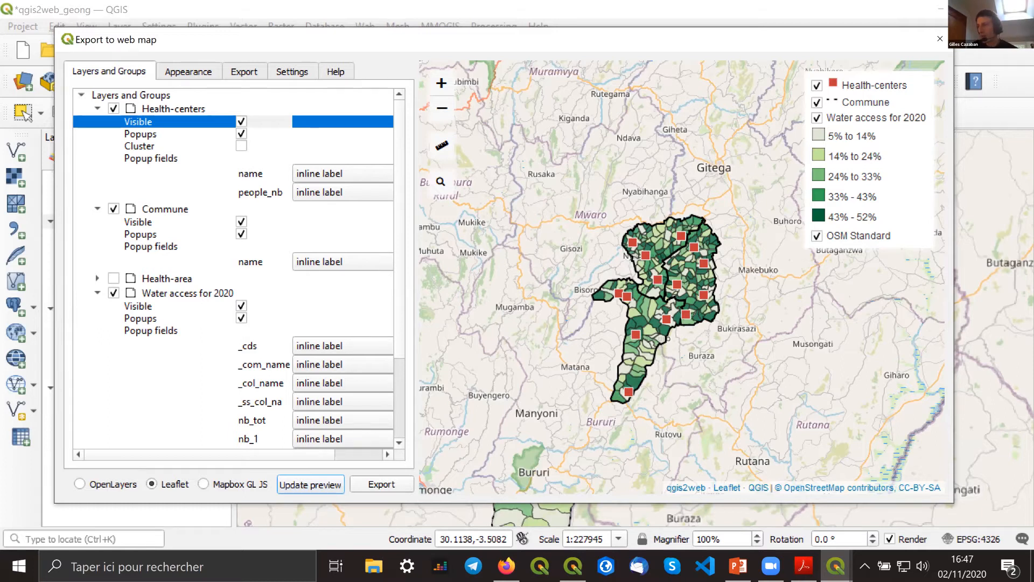
# Set the _col_name popup field of the Water access for 2020 layer to header label.
pyautogui.scroll(1, 606, 327)
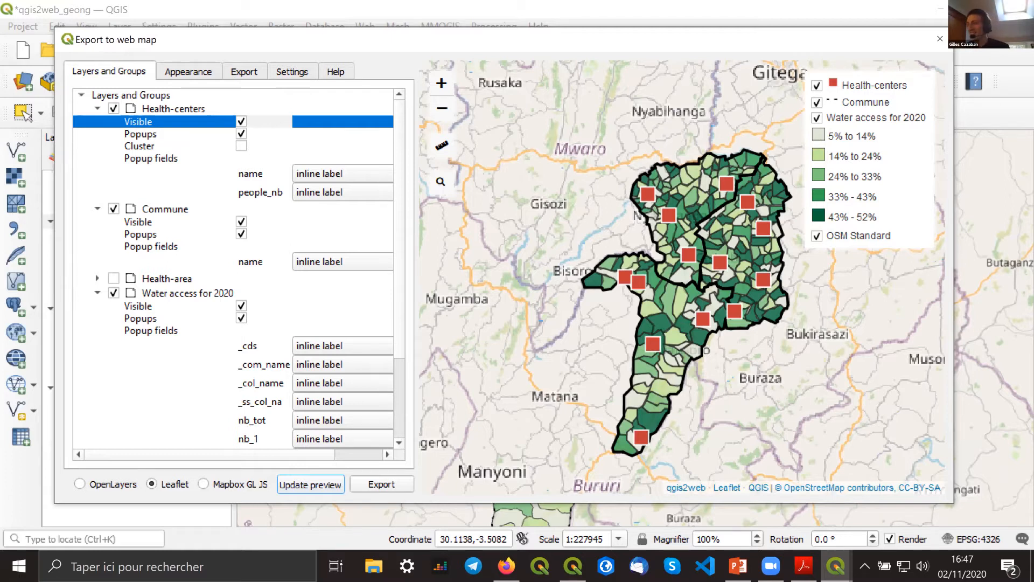
pyautogui.scroll(1, 610, 320)
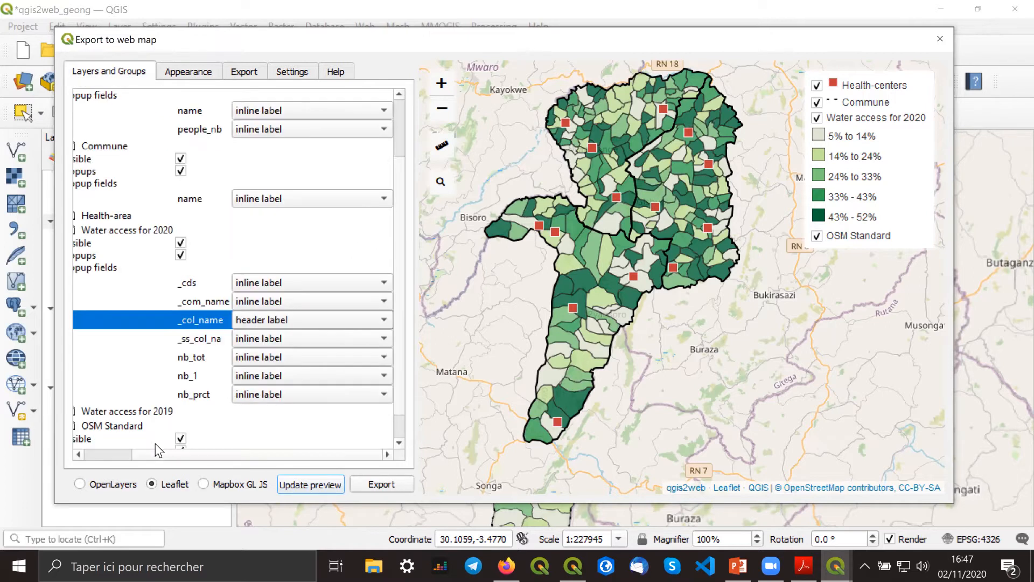
pyautogui.scroll(-1, 135, 442)
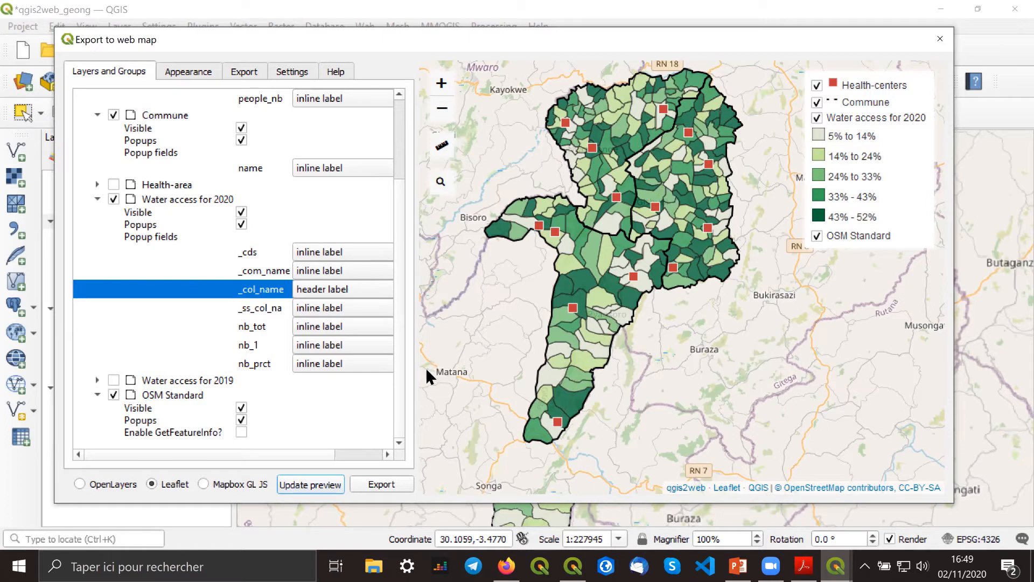
pyautogui.press('XF86AudioLowerVolume')
pyautogui.press('XF86AudioLowerVolume')
pyautogui.press('XF86AudioLowerVolume')
pyautogui.press('XF86AudioLowerVolume')
pyautogui.press('XF86AudioLowerVolume')
pyautogui.press('XF86AudioLowerVolume')
pyautogui.press('XF86AudioLowerVolume')
pyautogui.press('XF86AudioLowerVolume')
pyautogui.press('XF86AudioLowerVolume')
pyautogui.press('XF86AudioLowerVolume')
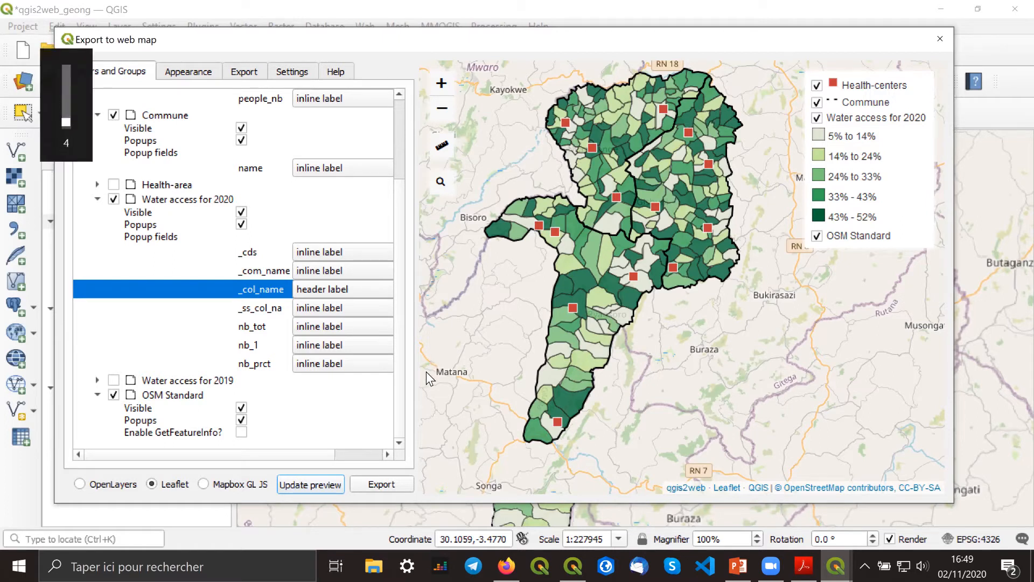
pyautogui.press('XF86AudioRaiseVolume')
pyautogui.press('XF86AudioRaiseVolume')
pyautogui.press('XF86AudioRaiseVolume')
pyautogui.press('XF86AudioRaiseVolume')
pyautogui.press('XF86AudioRaiseVolume')
pyautogui.press('XF86AudioRaiseVolume')
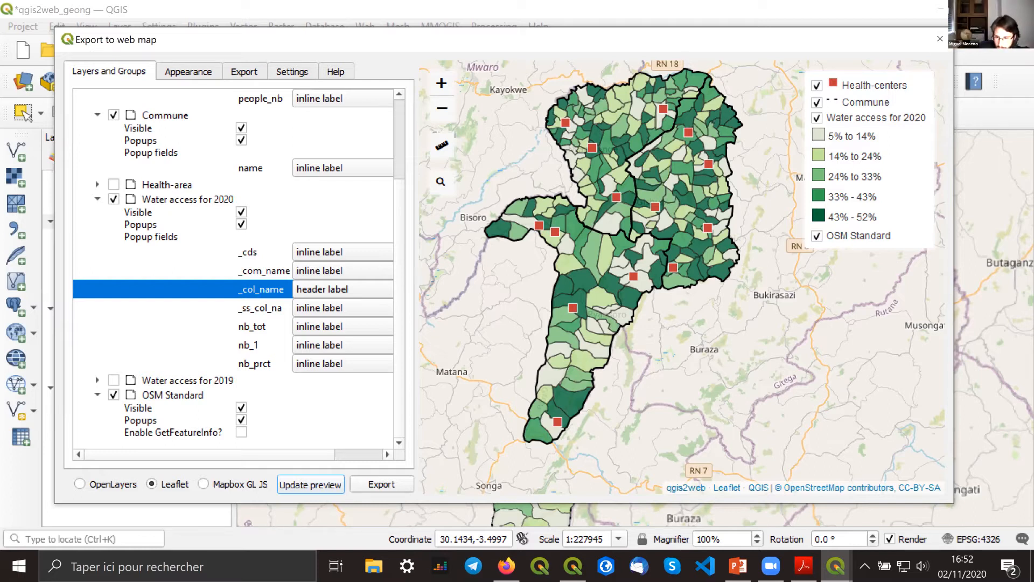
pyautogui.press('XF86AudioRaiseVolume')
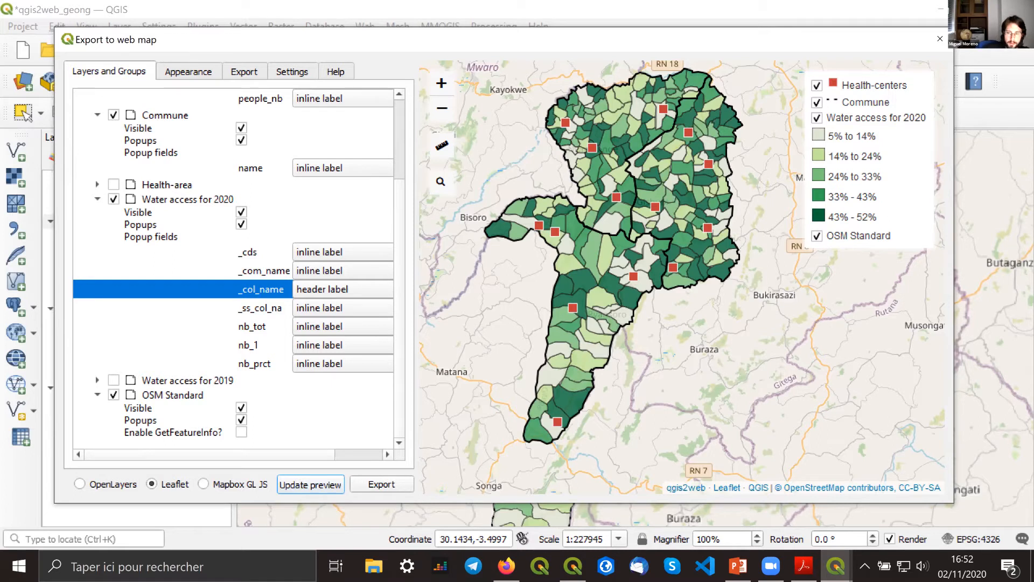
pyautogui.press('XF86AudioRaiseVolume')
pyautogui.press('XF86AudioRaiseVolume')
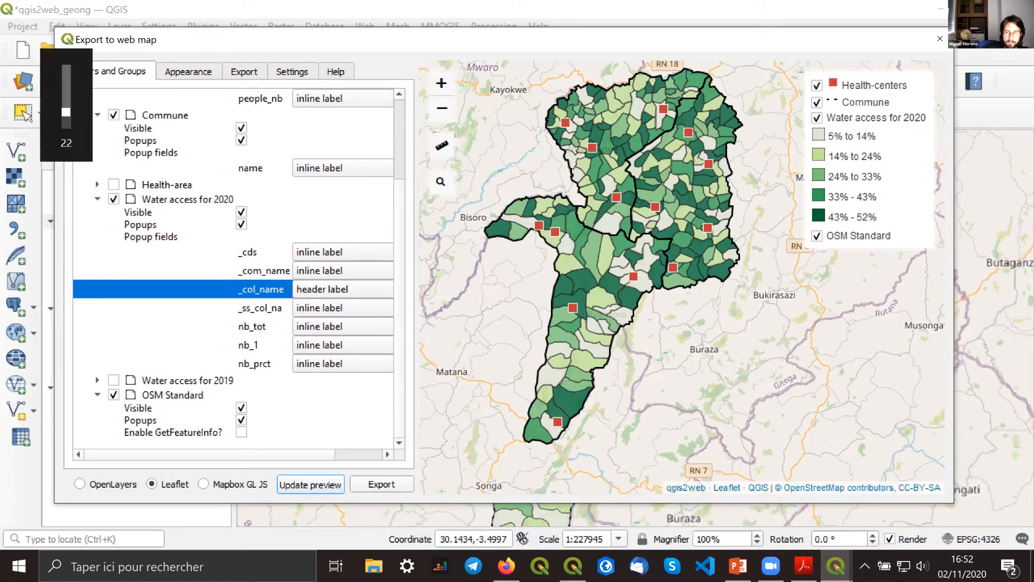
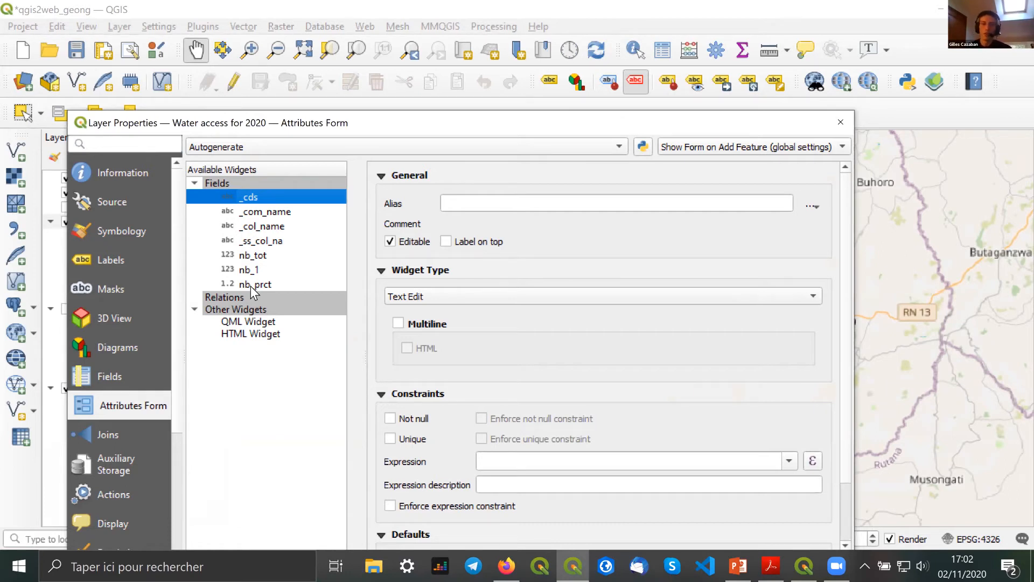
# In the Attributes Form properties of the Water access for 2020 layer, give the _ss_col_na field the alias Sous-Colline and close the dialog.
pyautogui.click(278, 245)
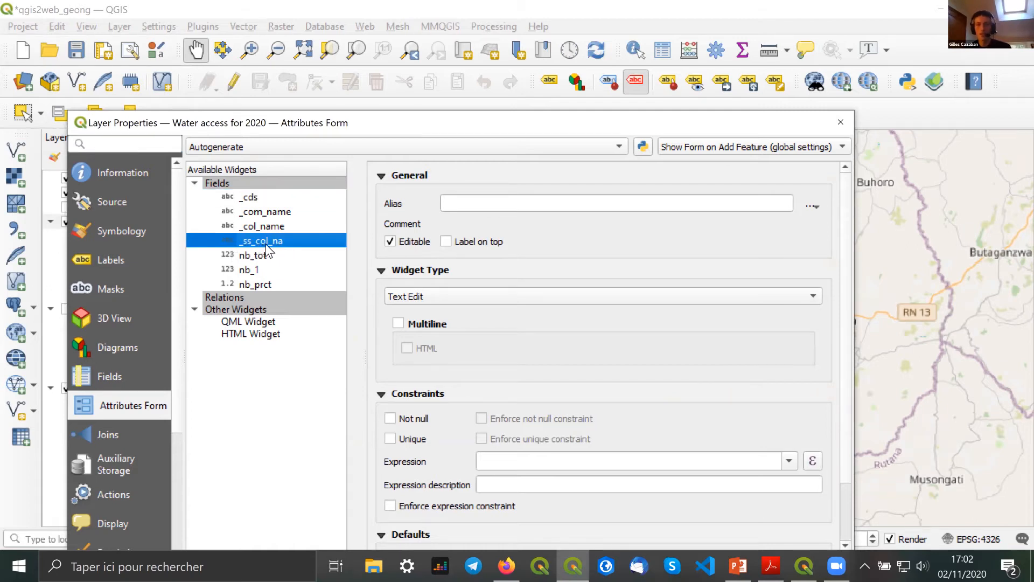
pyautogui.press('Tab')
pyautogui.write('Sous-Colline')
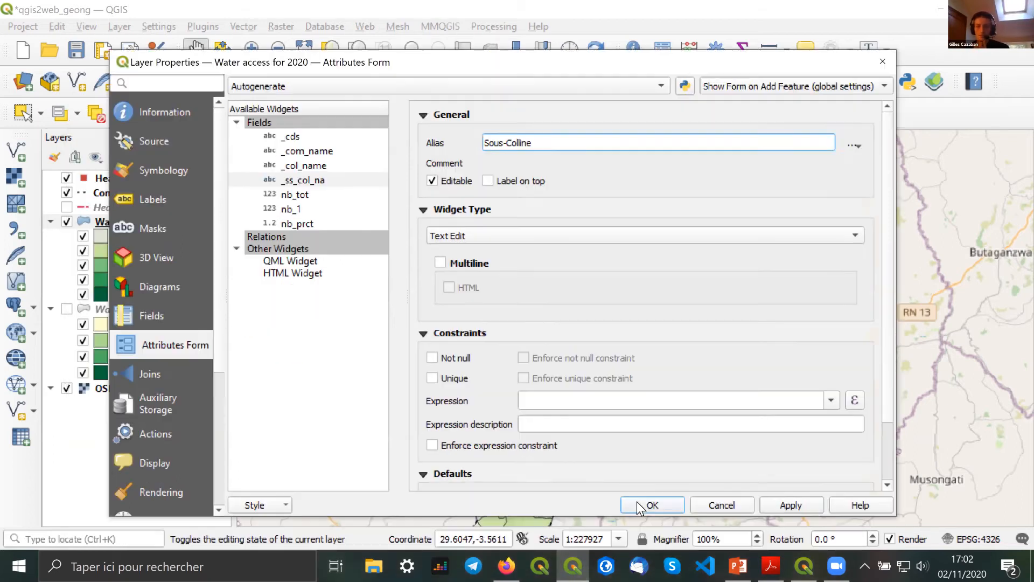
pyautogui.click(645, 505)
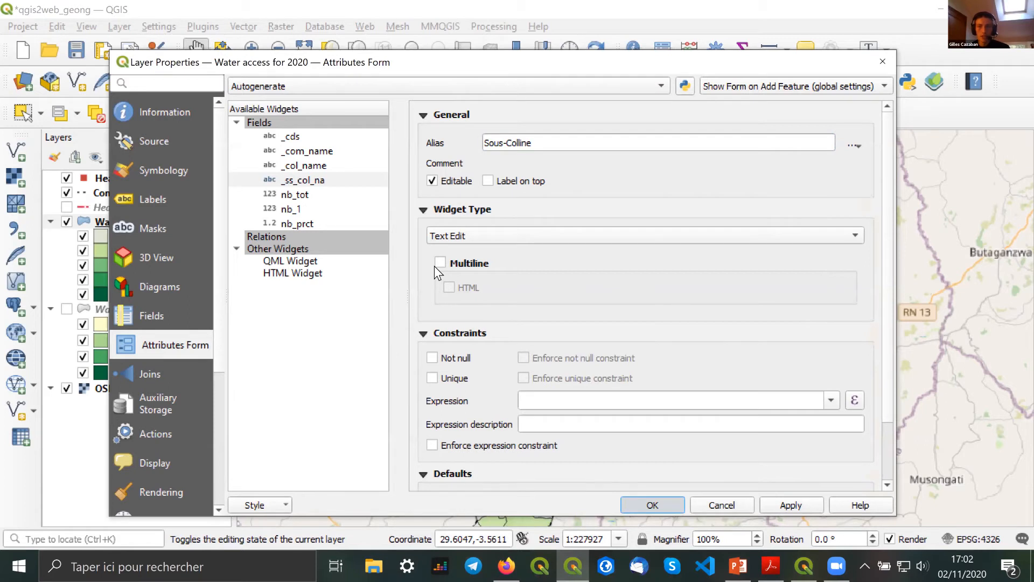
pyautogui.press('Escape')
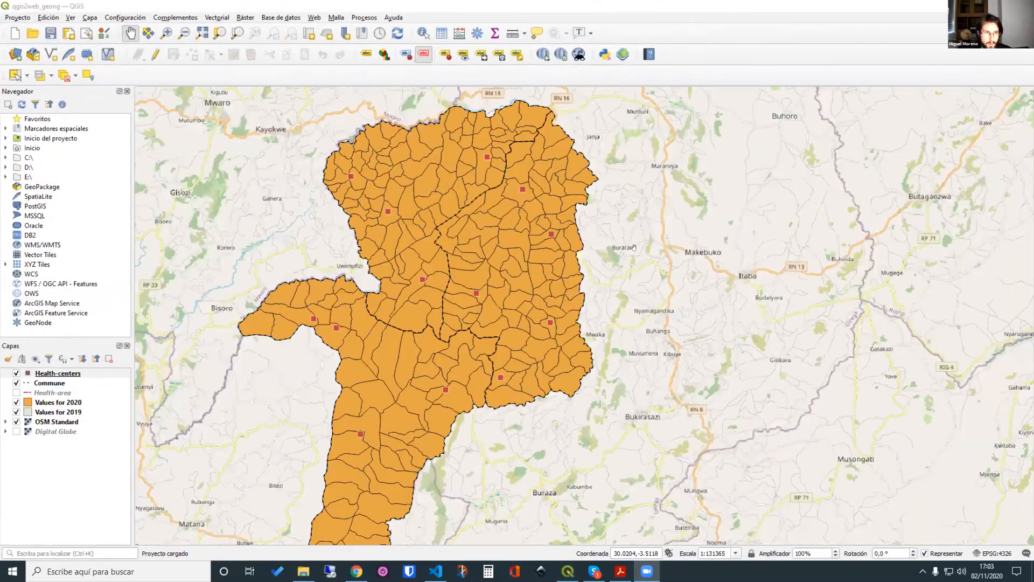
# Open the qgis2web export window for the Burundi project and review its layers and popup fields.
pyautogui.moveTo(450, 301); pyautogui.dragTo(488, 318)
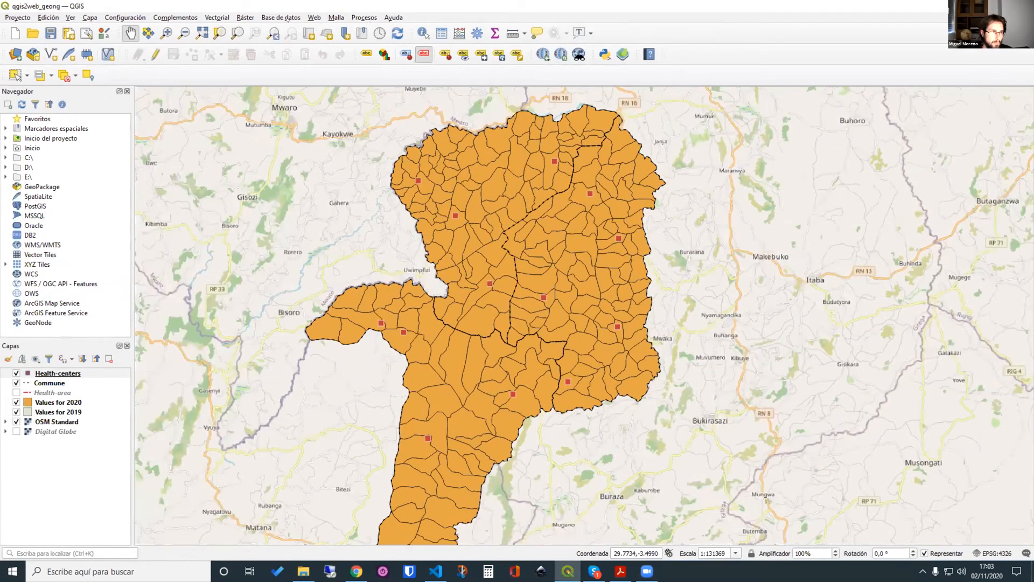
pyautogui.click(314, 18)
pyautogui.moveTo(377, 41)
pyautogui.click(432, 41)
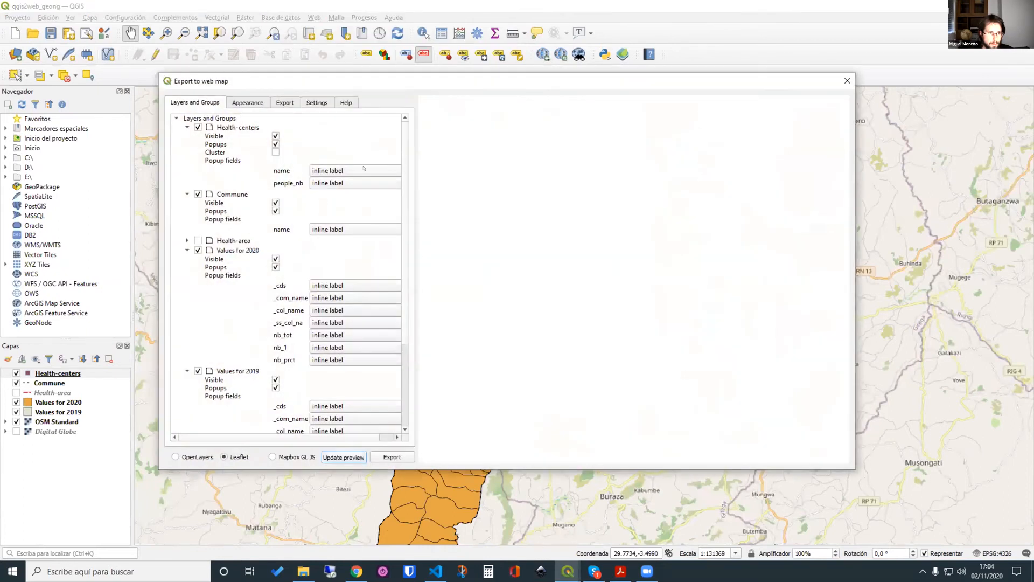
pyautogui.scroll(-3, 407, 143)
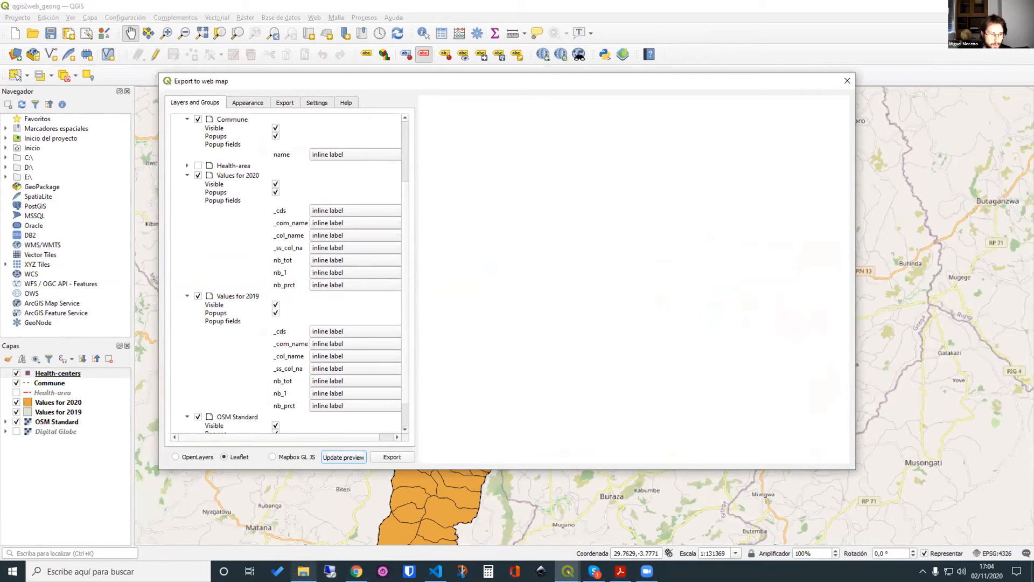
# Switch to File Explorer and open the burundi_webmap_original folder inside the workshop's webmap folder.
pyautogui.click(303, 572)
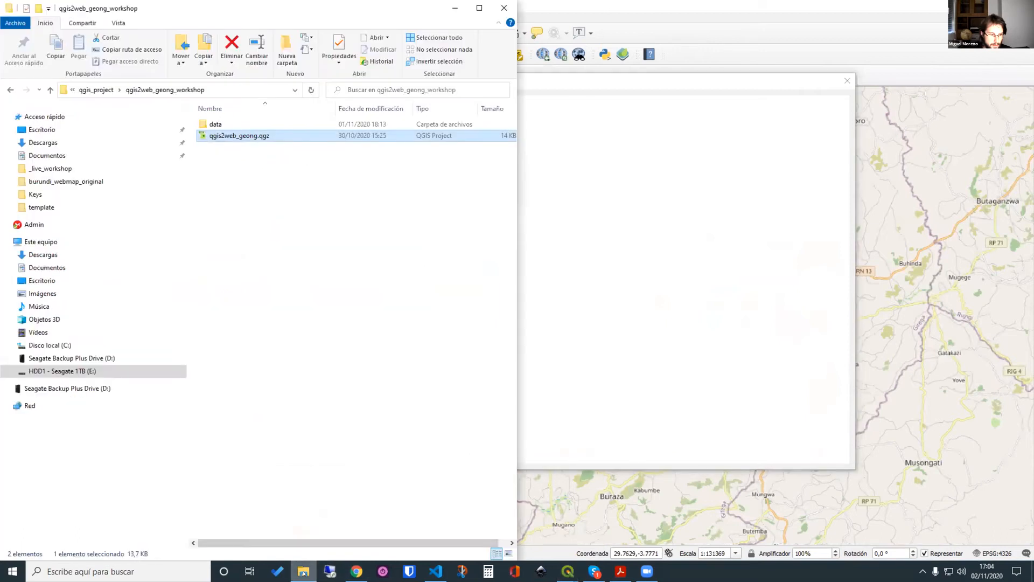
pyautogui.click(50, 89)
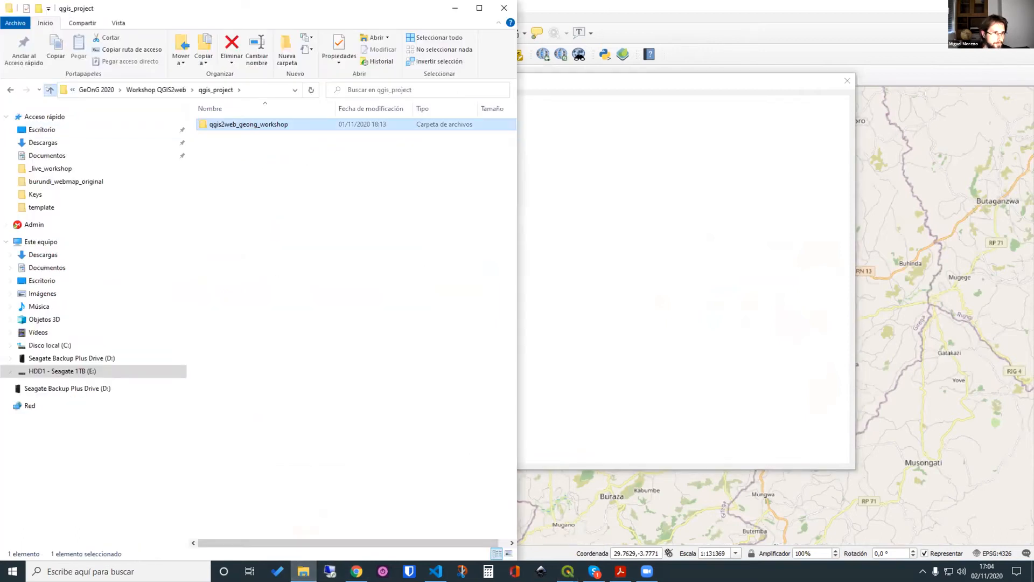
pyautogui.click(50, 89)
pyautogui.doubleClick(221, 169)
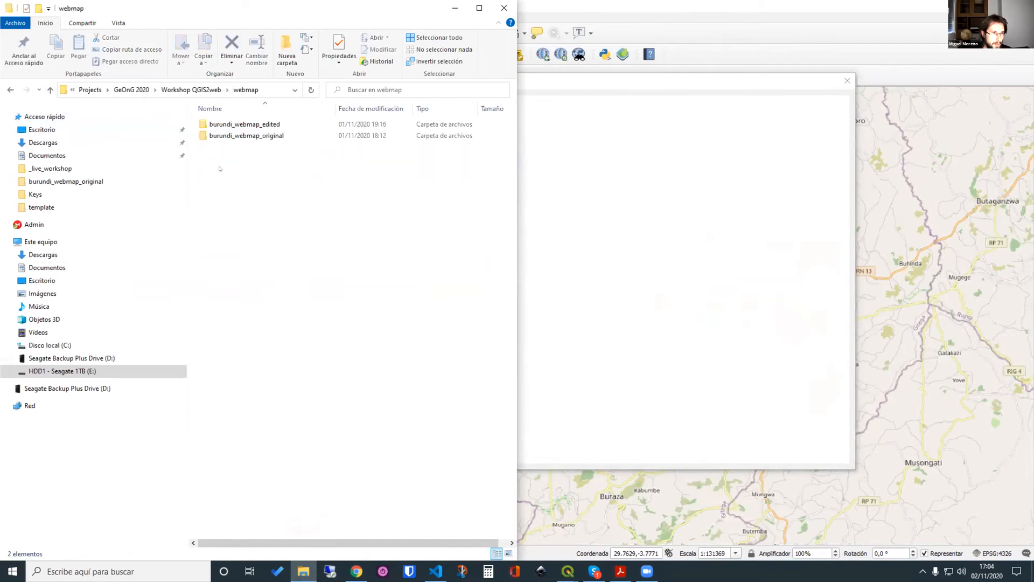
pyautogui.doubleClick(261, 136)
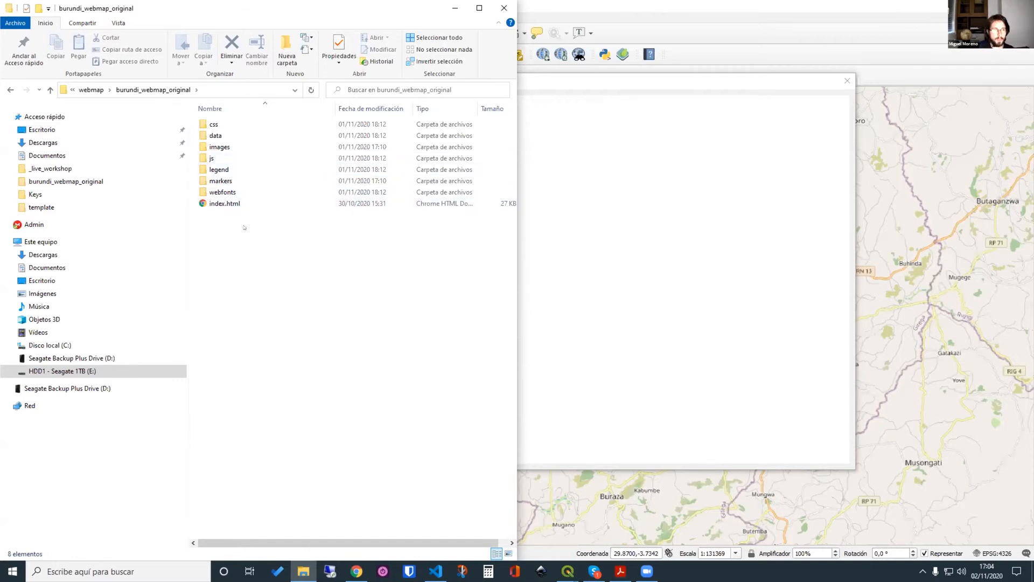
# Open the exported index.html in the browser, view the web map full screen, and put the browser window away.
pyautogui.doubleClick(224, 203)
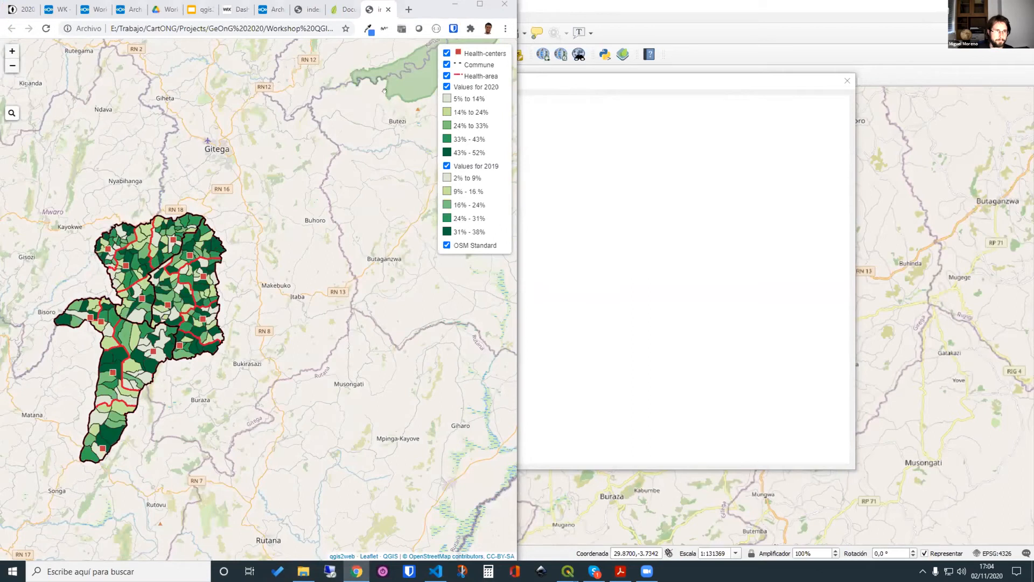
pyautogui.moveTo(427, 8); pyautogui.dragTo(657, 0)
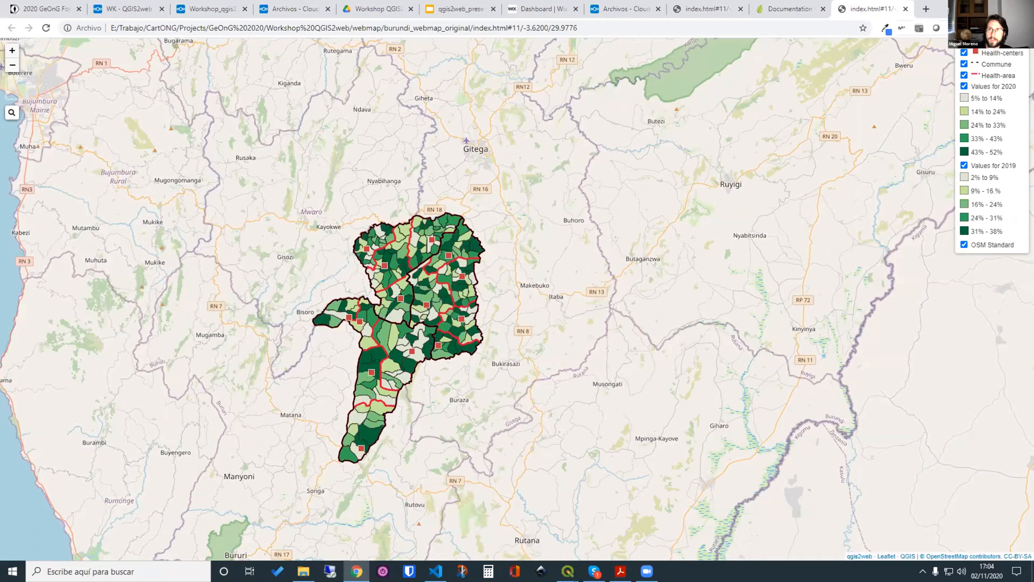
pyautogui.click(972, 8)
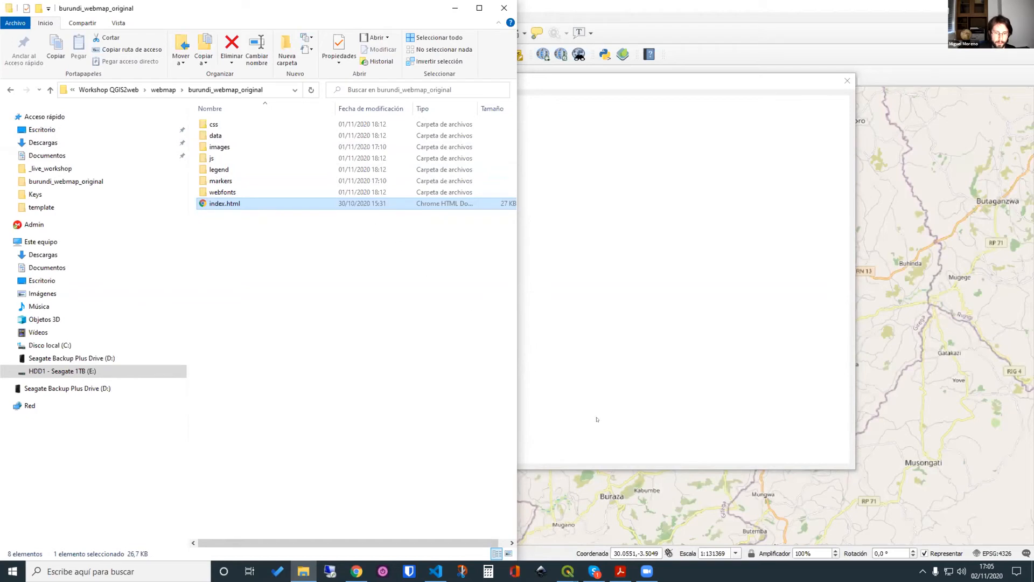
# Switch to the workshop presentation in Adobe Acrobat Reader, maximize it, and go to the Map implementation flowchart on page 11.
pyautogui.click(621, 571)
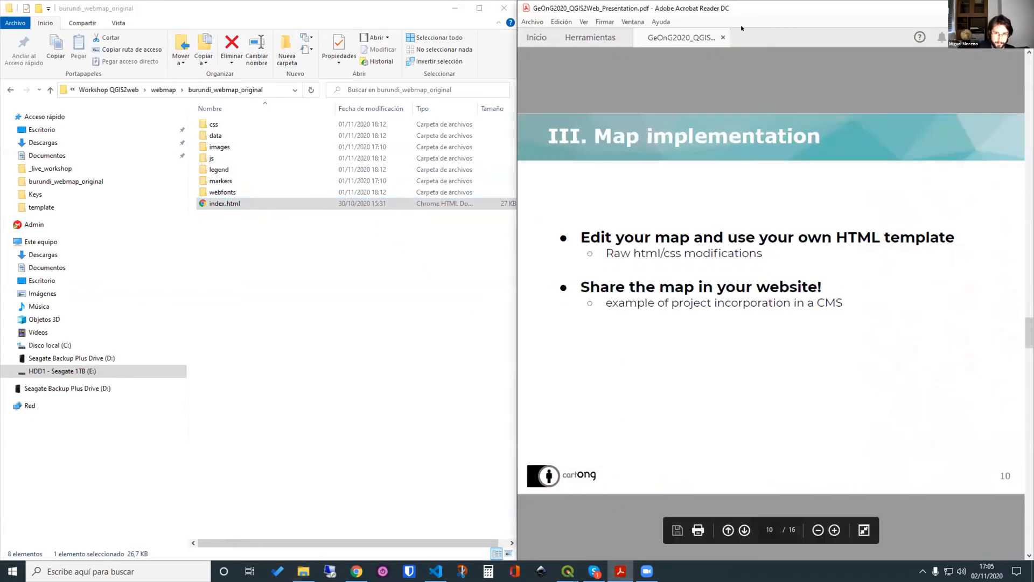
pyautogui.moveTo(802, 7); pyautogui.dragTo(318, 22)
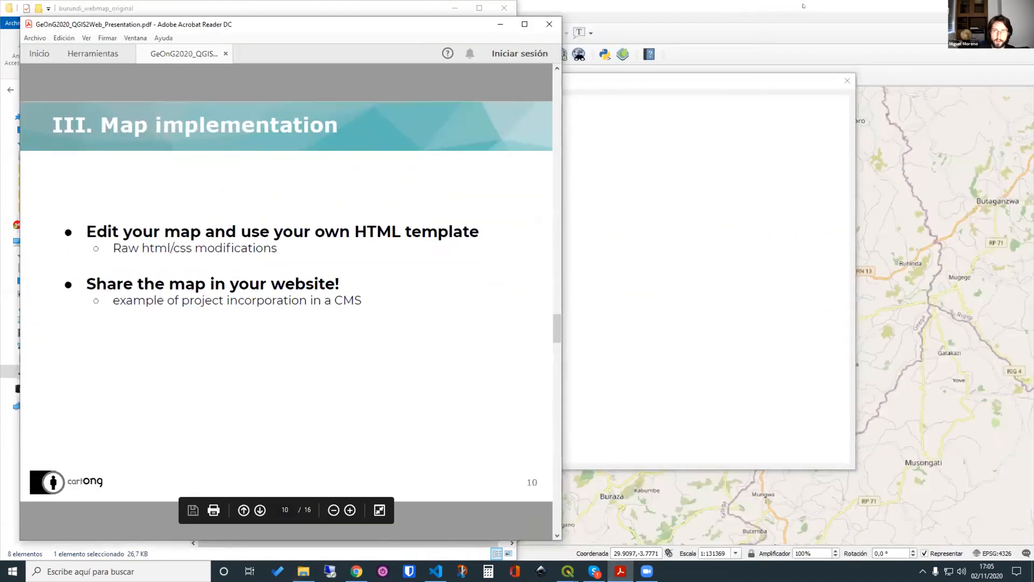
pyautogui.click(526, 23)
pyautogui.scroll(-3, 538, 218)
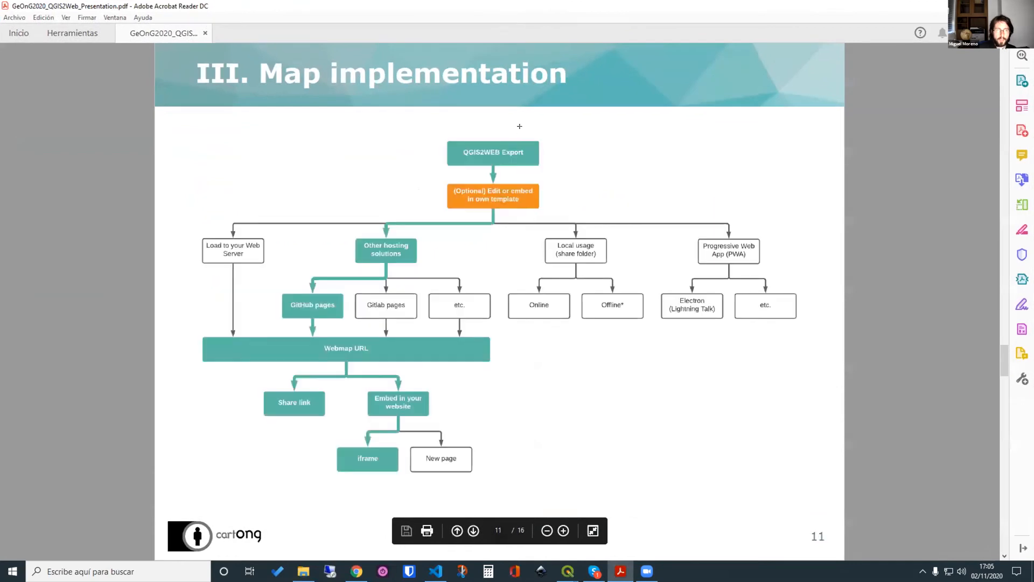